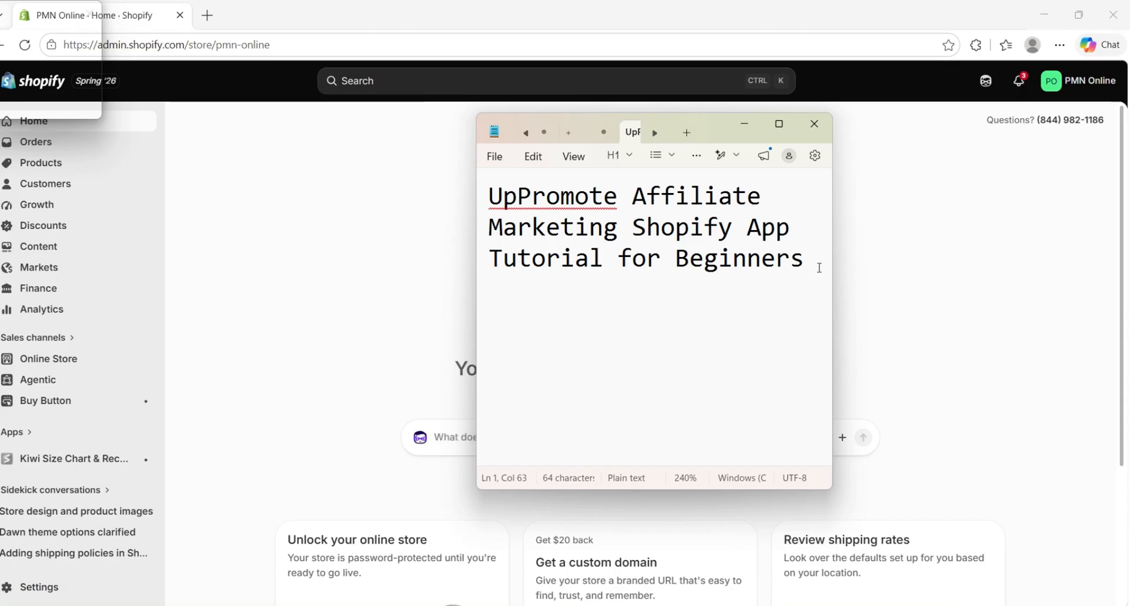
pyautogui.moveTo(813, 263); pyautogui.dragTo(486, 191)
pyautogui.click(575, 322)
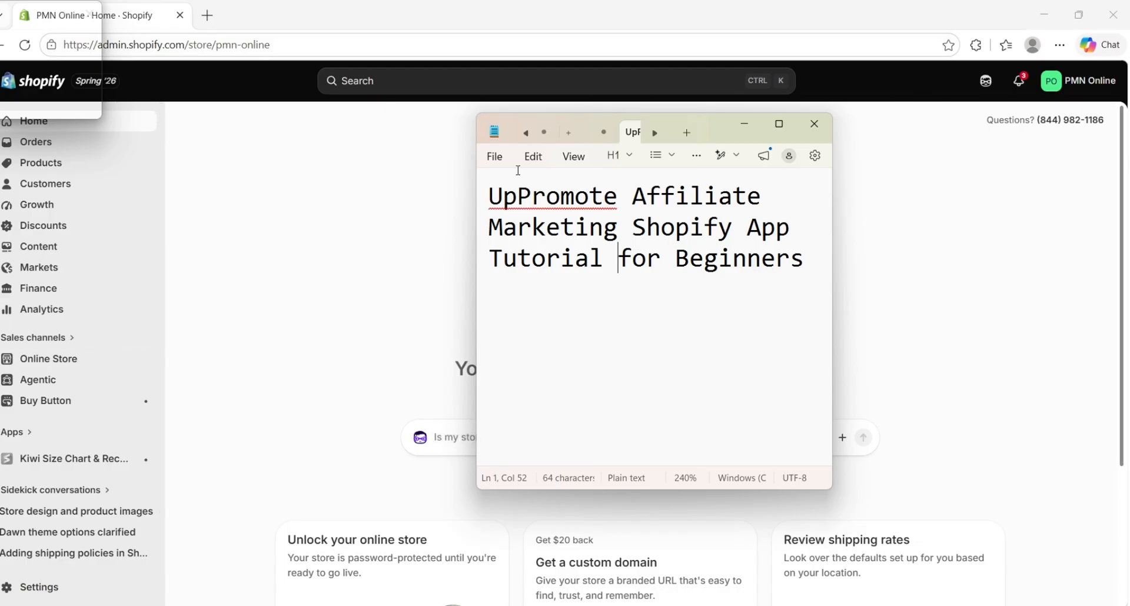
pyautogui.moveTo(713, 135); pyautogui.dragTo(685, 130)
pyautogui.click(672, 284)
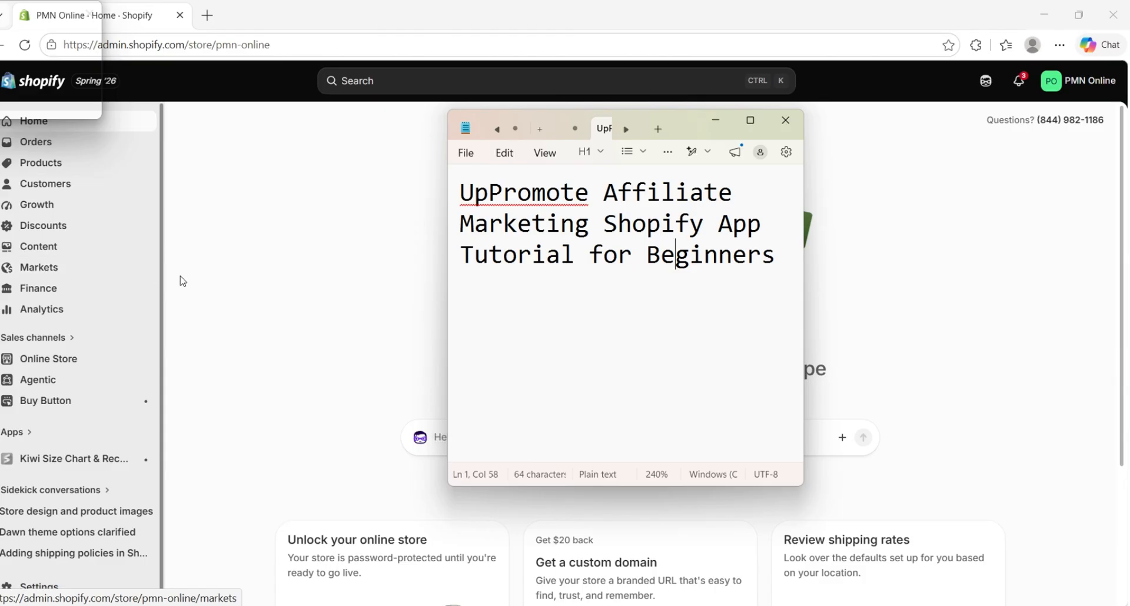
# Switch to the browser and install the UpPromote Affiliate Marketing app from the Shopify App Store on the store
pyautogui.click(247, 283)
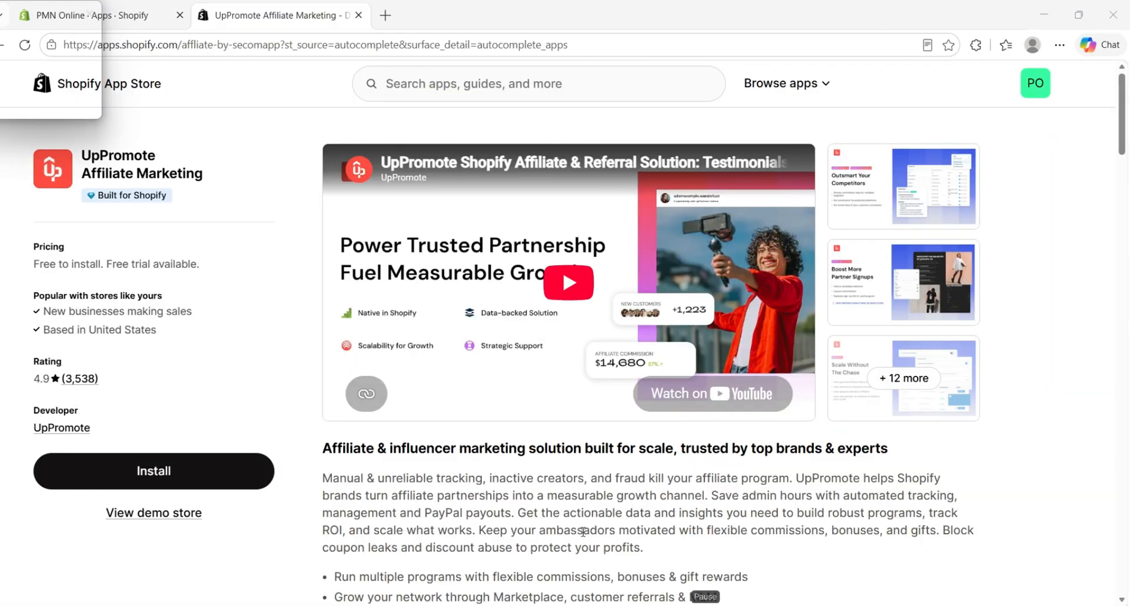
pyautogui.click(224, 474)
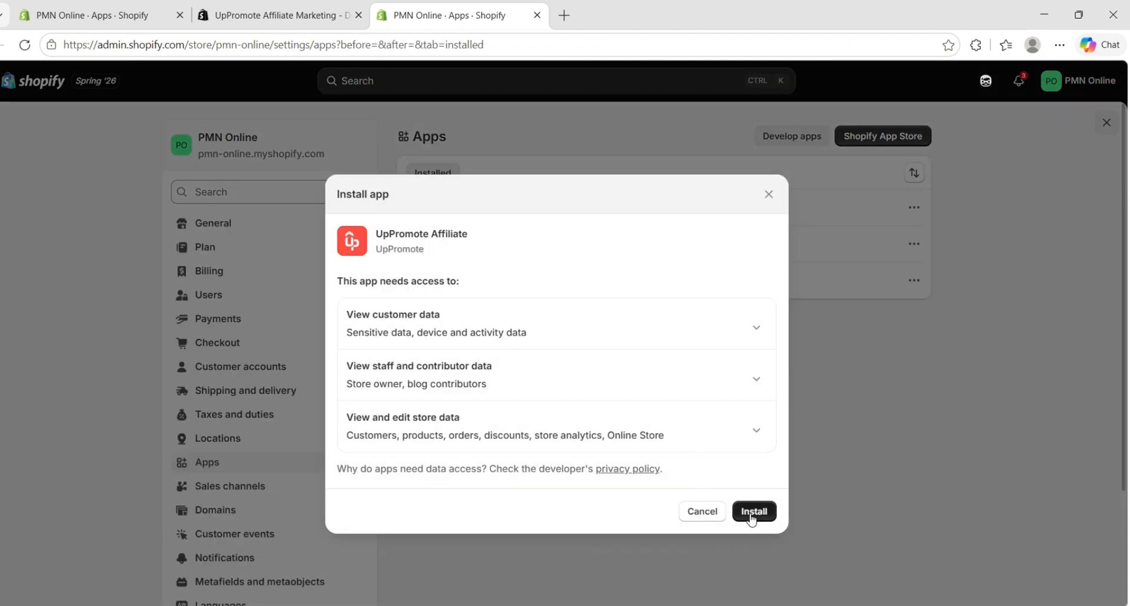
pyautogui.click(750, 517)
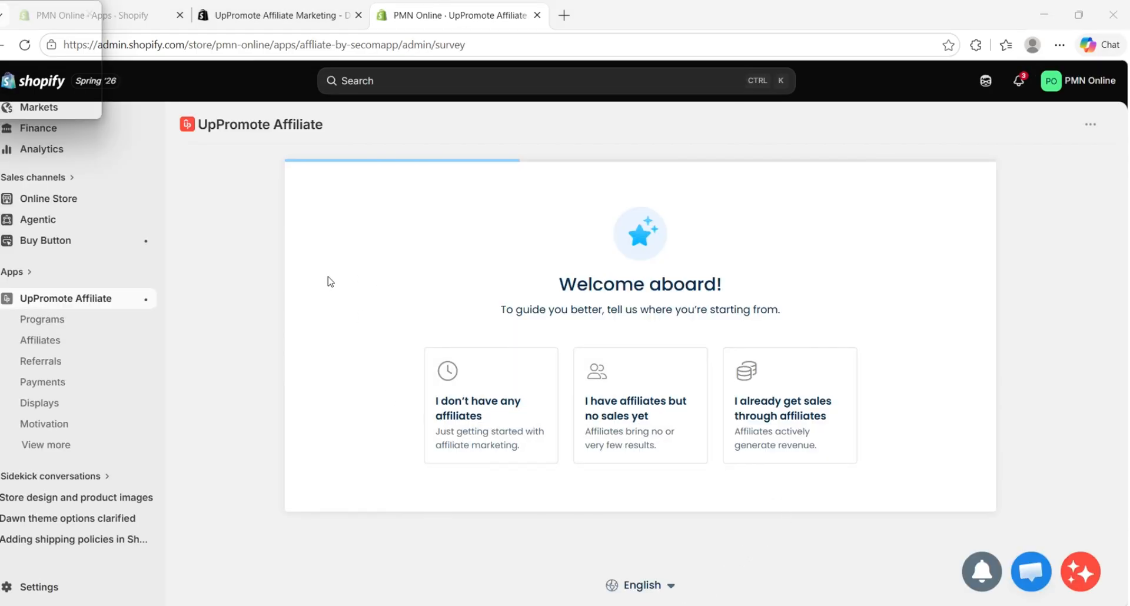
# Answer the UpPromote welcome survey with "I don't have any affiliates" and proceed to recruiting affiliates
pyautogui.scroll(3, 88, 371)
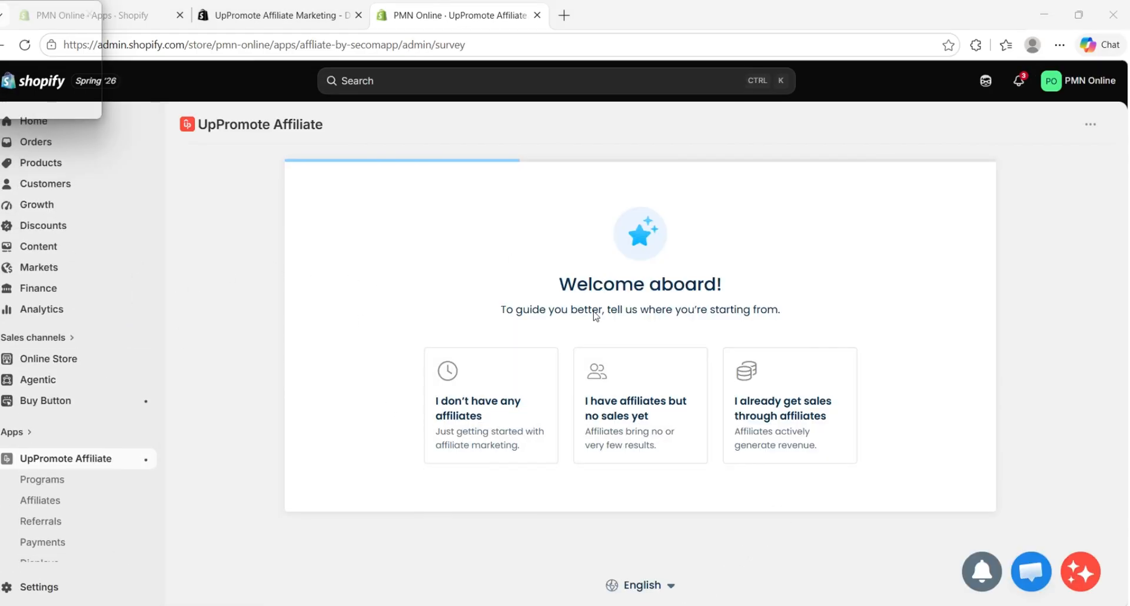
pyautogui.scroll(-3, 135, 294)
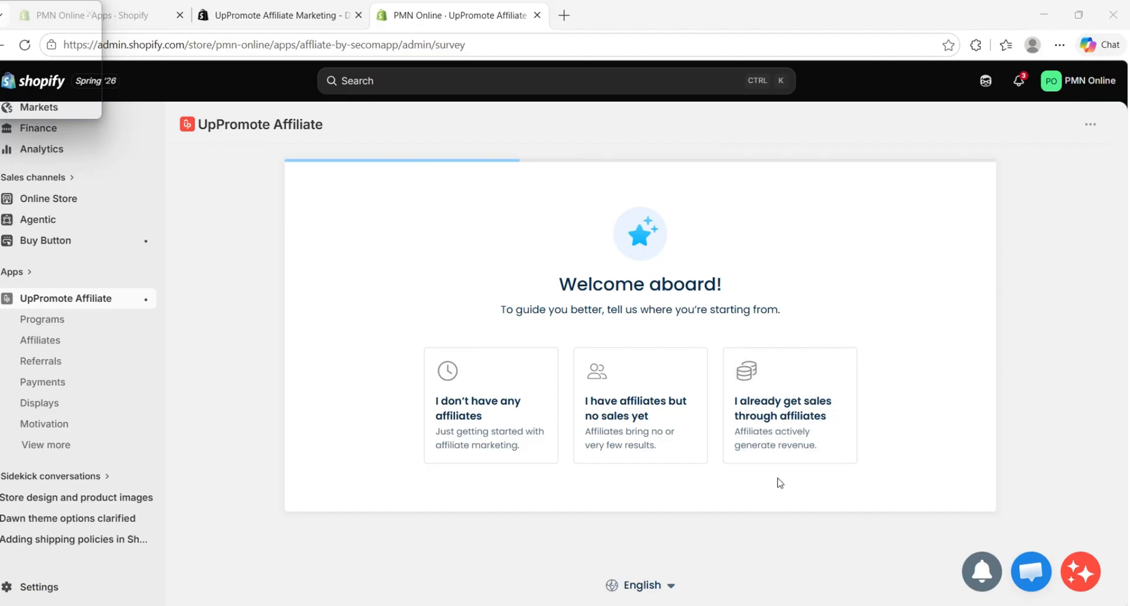
pyautogui.click(499, 453)
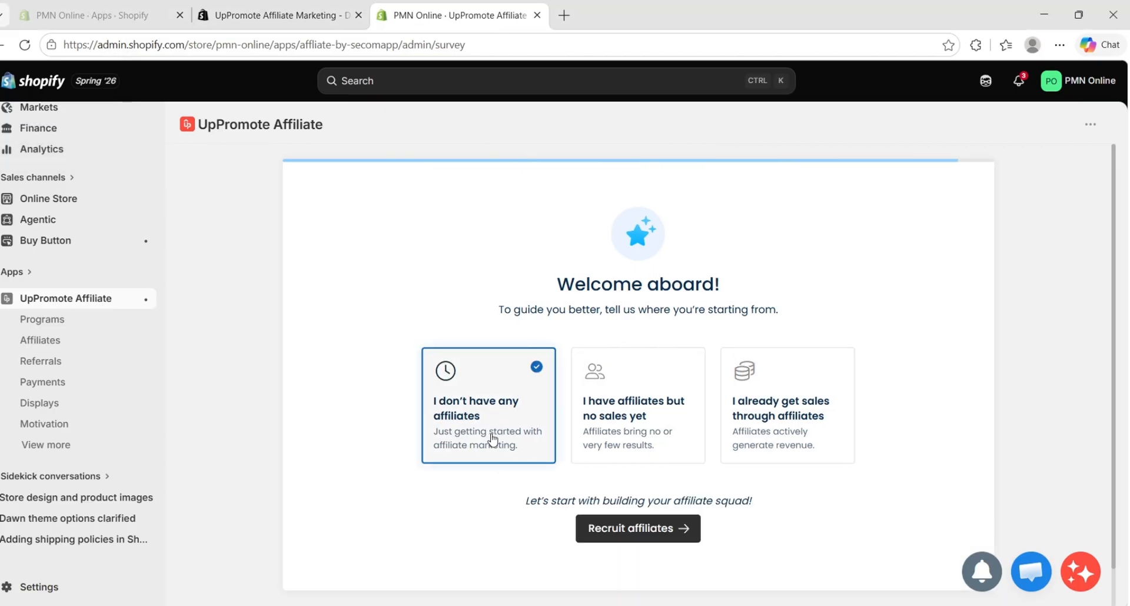
pyautogui.click(649, 532)
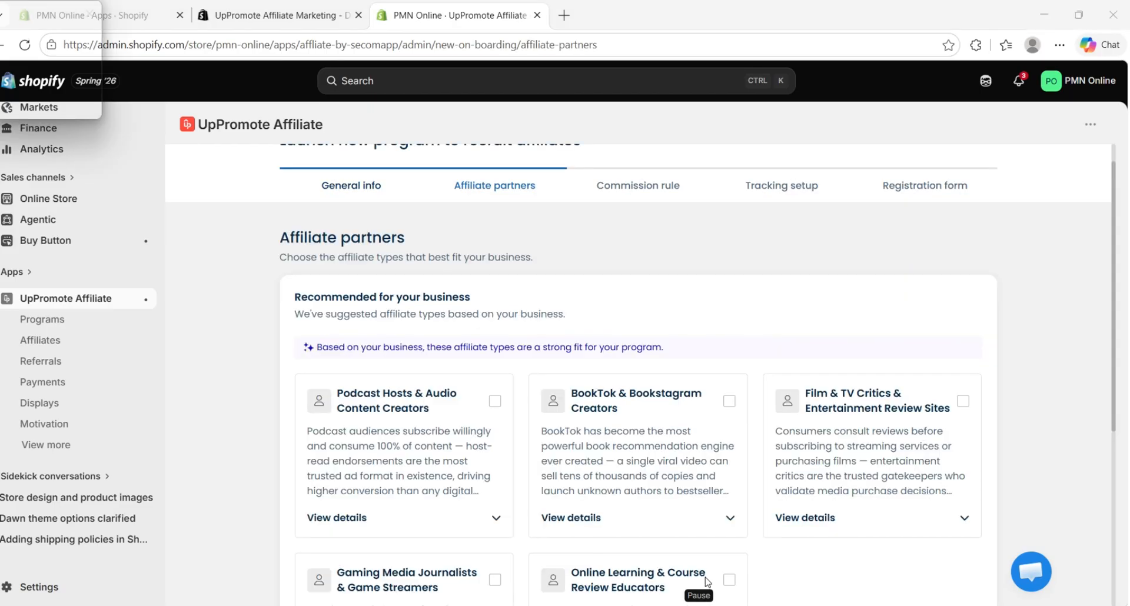
# Choose only Online Learning & Course Review Educators as the affiliate partner type and continue the program setup
pyautogui.scroll(-5, 718, 396)
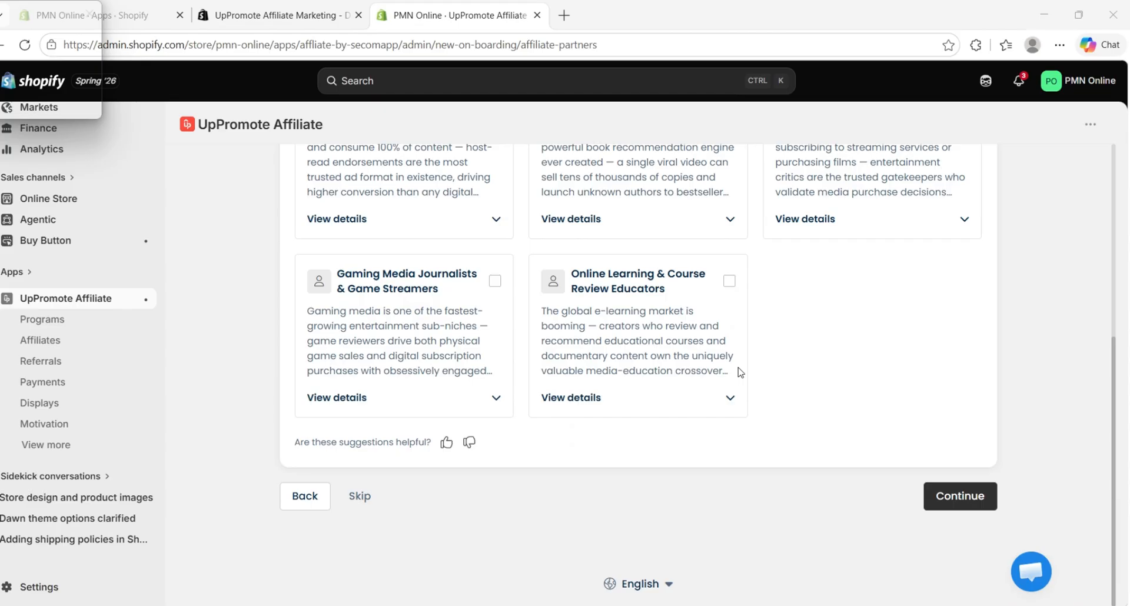
pyautogui.scroll(4, 647, 341)
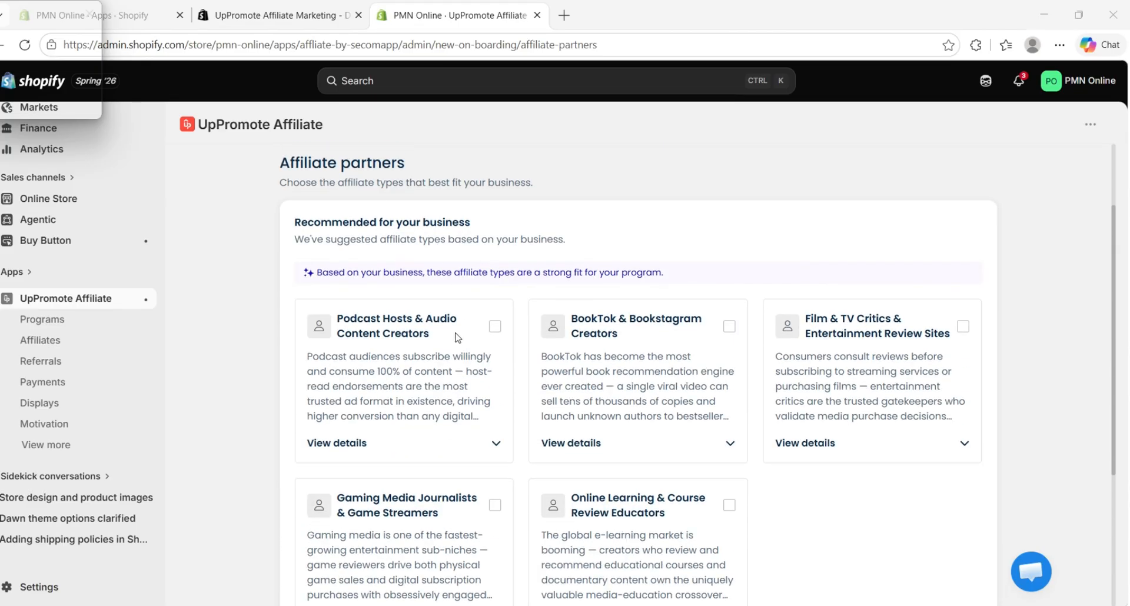
pyautogui.scroll(-3, 456, 338)
pyautogui.click(496, 357)
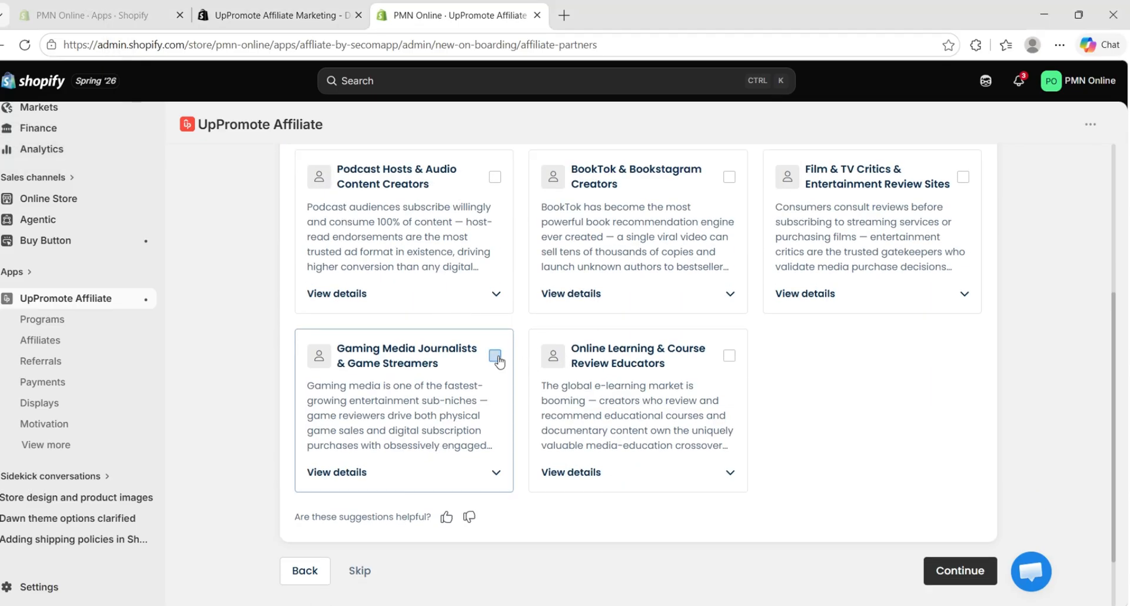
pyautogui.click(498, 359)
pyautogui.click(729, 356)
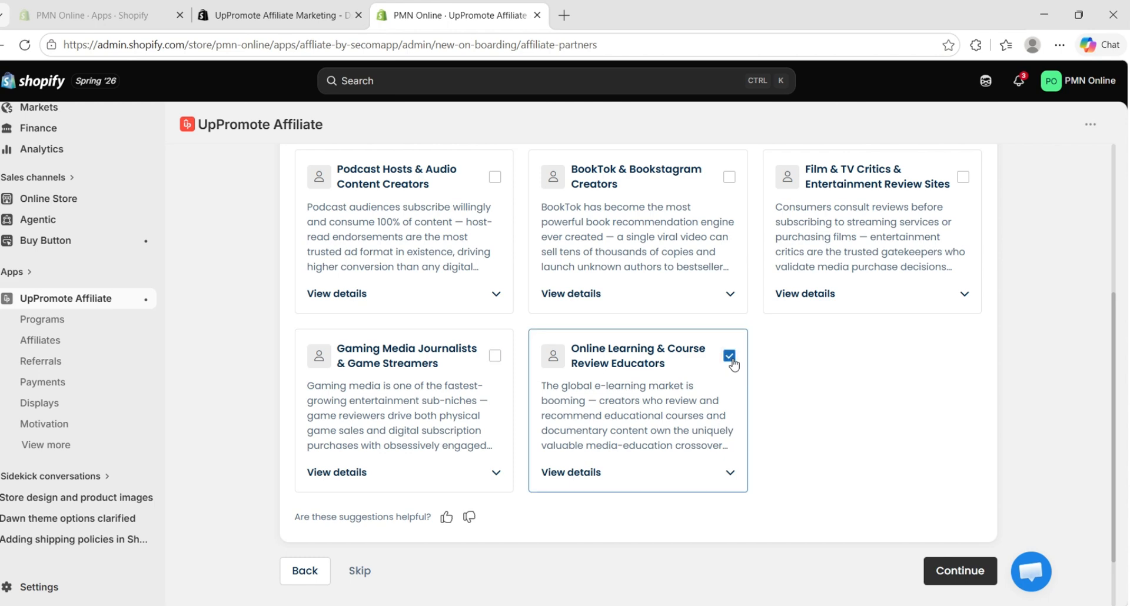
pyautogui.scroll(-2, 744, 591)
pyautogui.click(971, 497)
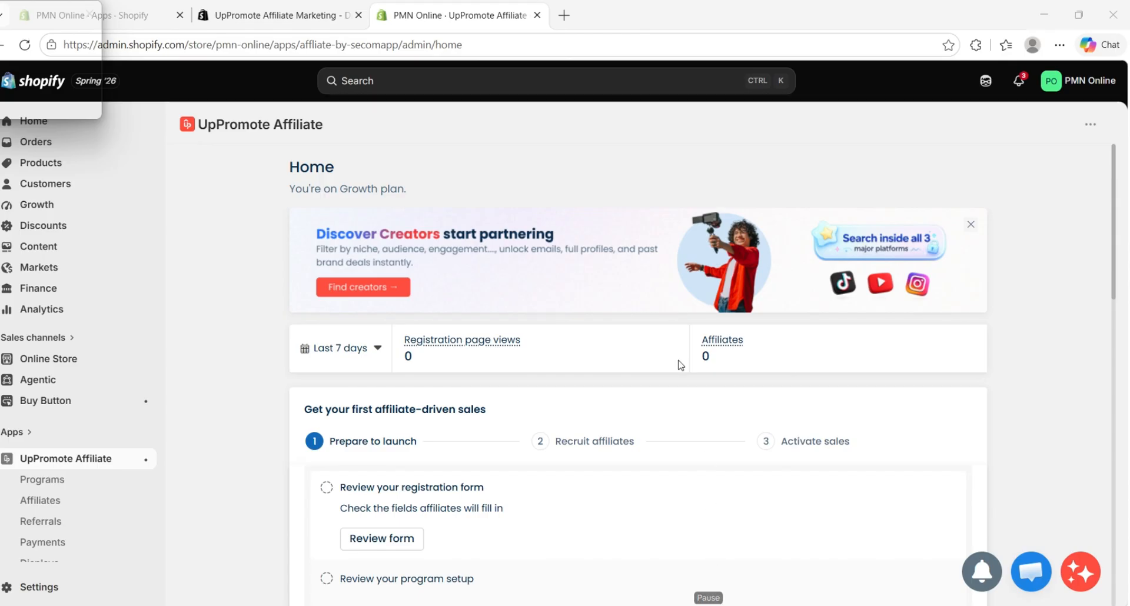
# Look through the UpPromote home page, including the launch checklist, app embed, default affiliate program, support and app extensions sections
pyautogui.scroll(-3, 388, 336)
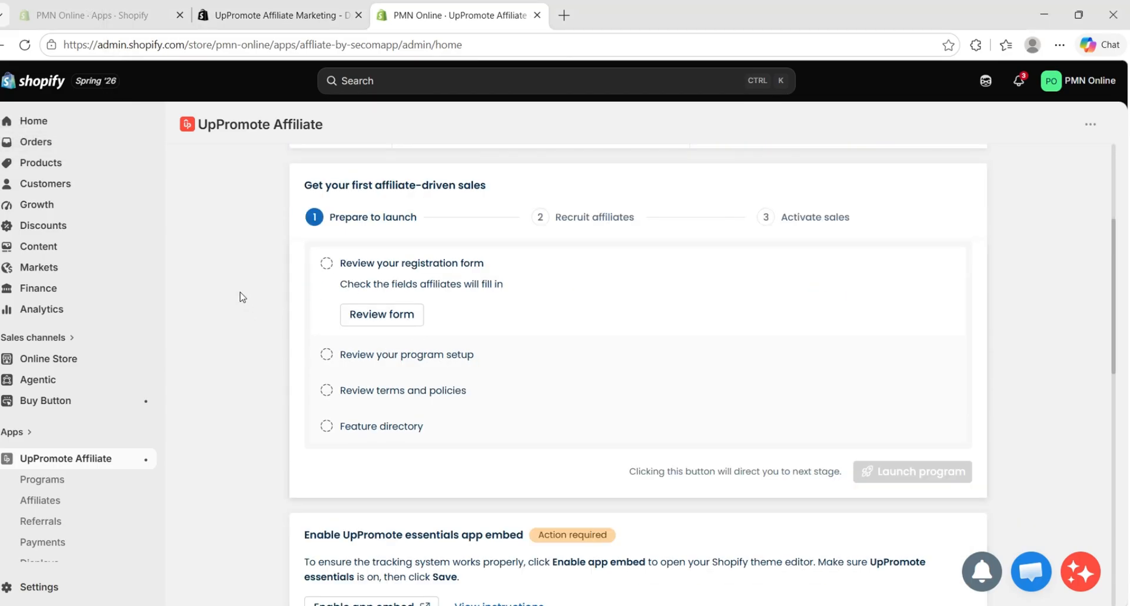
pyautogui.scroll(-12, 503, 328)
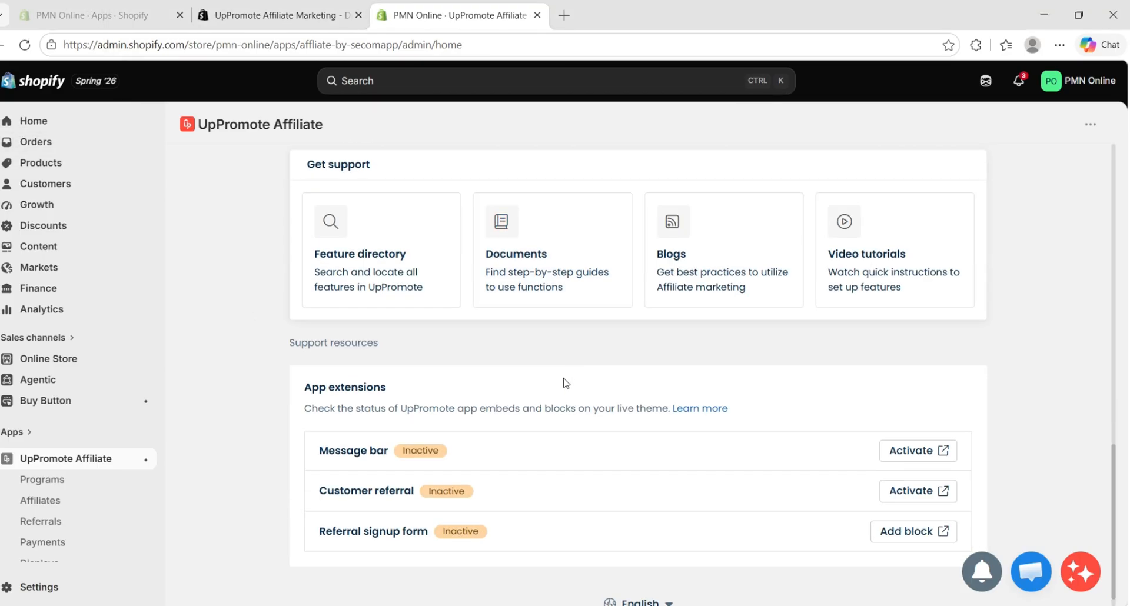
pyautogui.scroll(5, 433, 468)
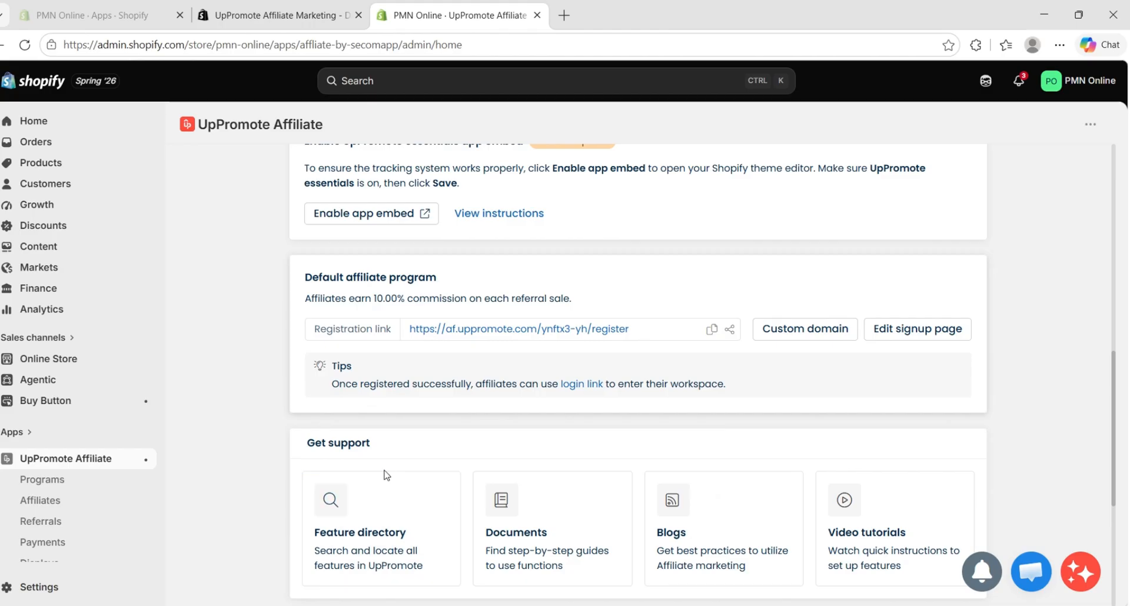
pyautogui.scroll(-1, 387, 475)
pyautogui.scroll(7, 377, 482)
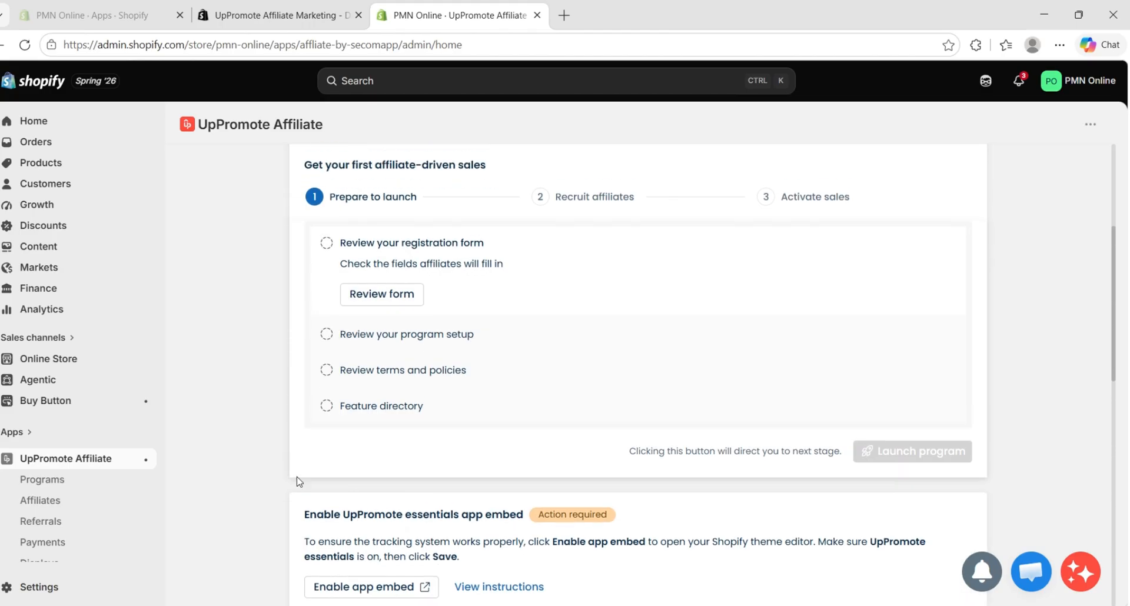
pyautogui.scroll(3, 299, 482)
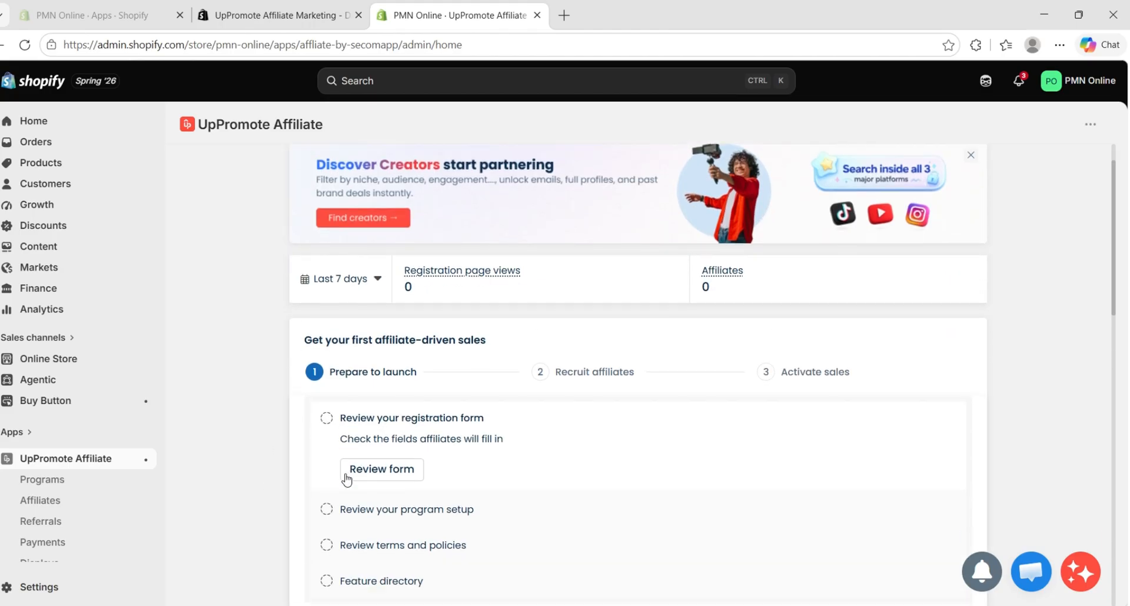
pyautogui.scroll(-5, 346, 479)
pyautogui.scroll(3, 338, 478)
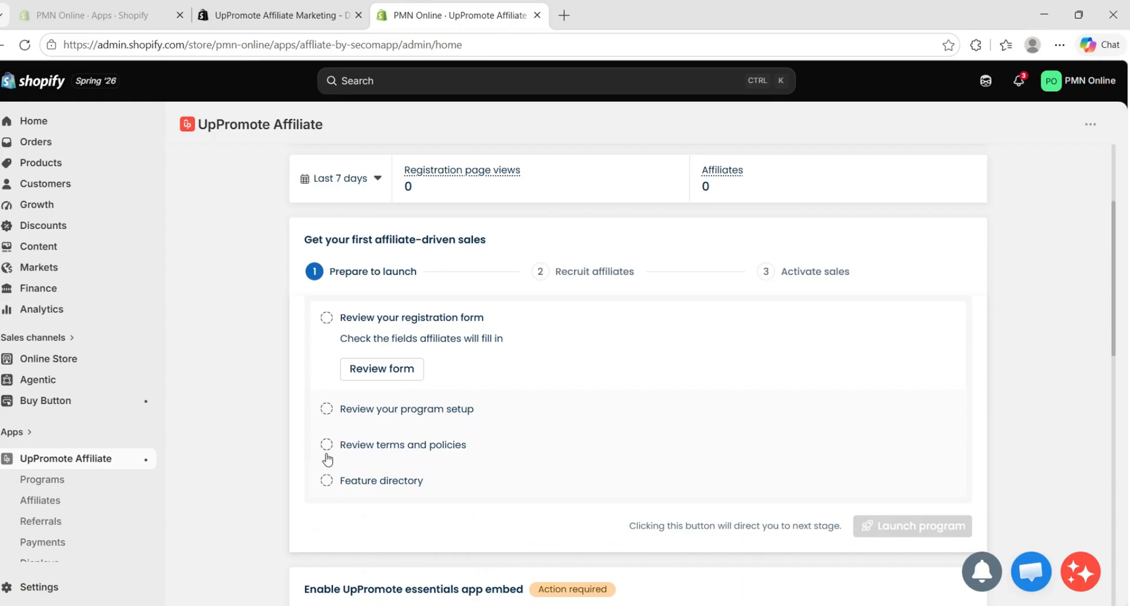
pyautogui.scroll(-14, 328, 460)
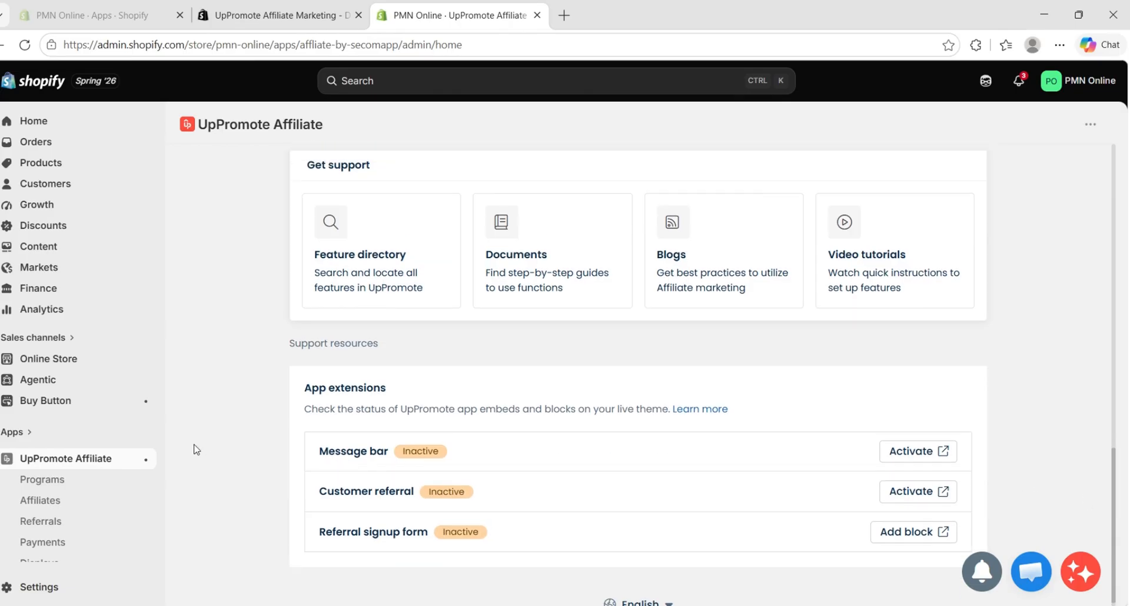
pyautogui.scroll(14, 670, 421)
pyautogui.scroll(-15, 671, 421)
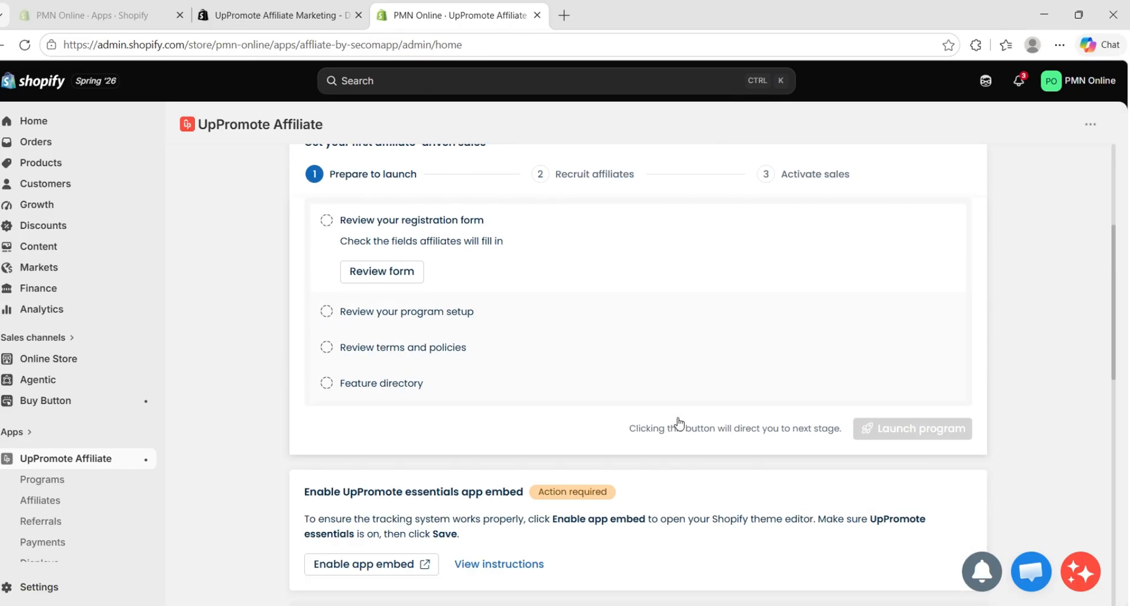
pyautogui.scroll(5, 680, 421)
pyautogui.scroll(-5, 681, 421)
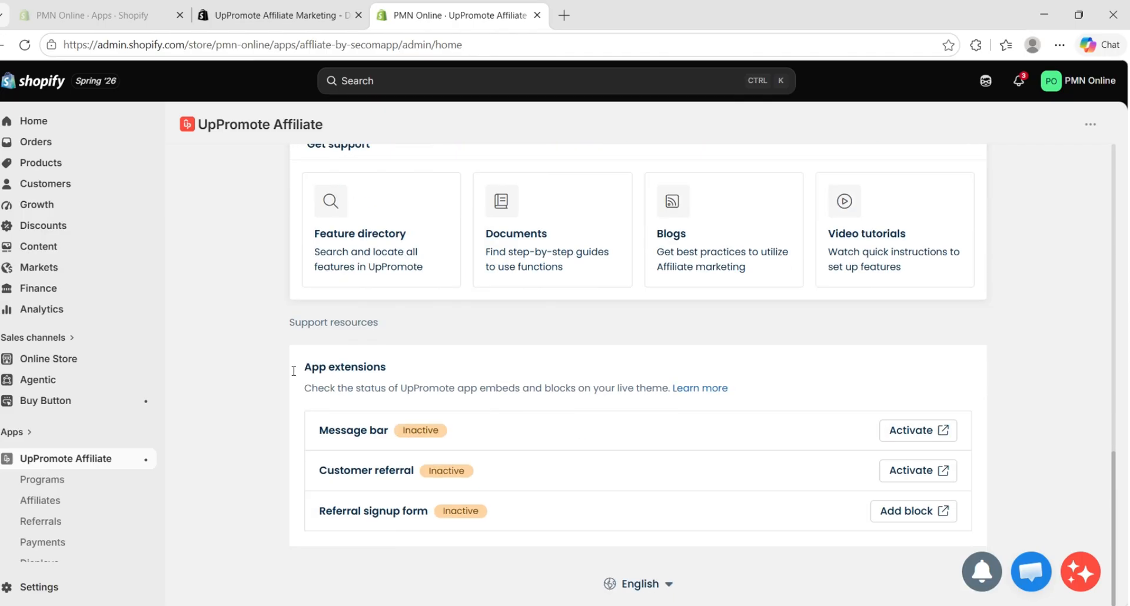
# Check the Programs page briefly, return to the UpPromote home page, and dismiss its Discover Creators banner and quick survey
pyautogui.click(69, 481)
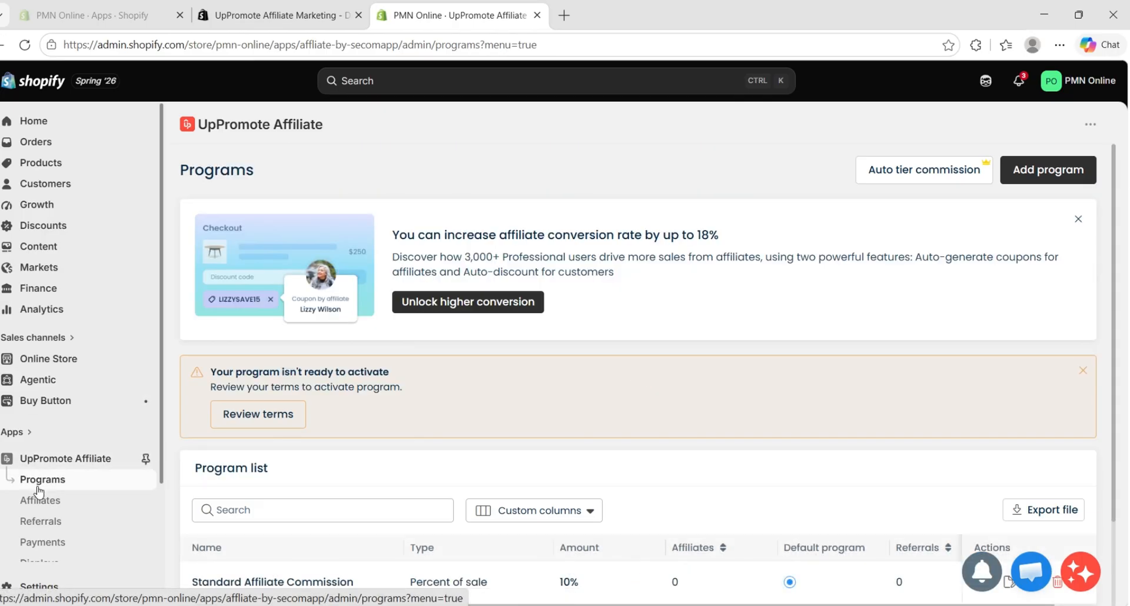
pyautogui.click(54, 458)
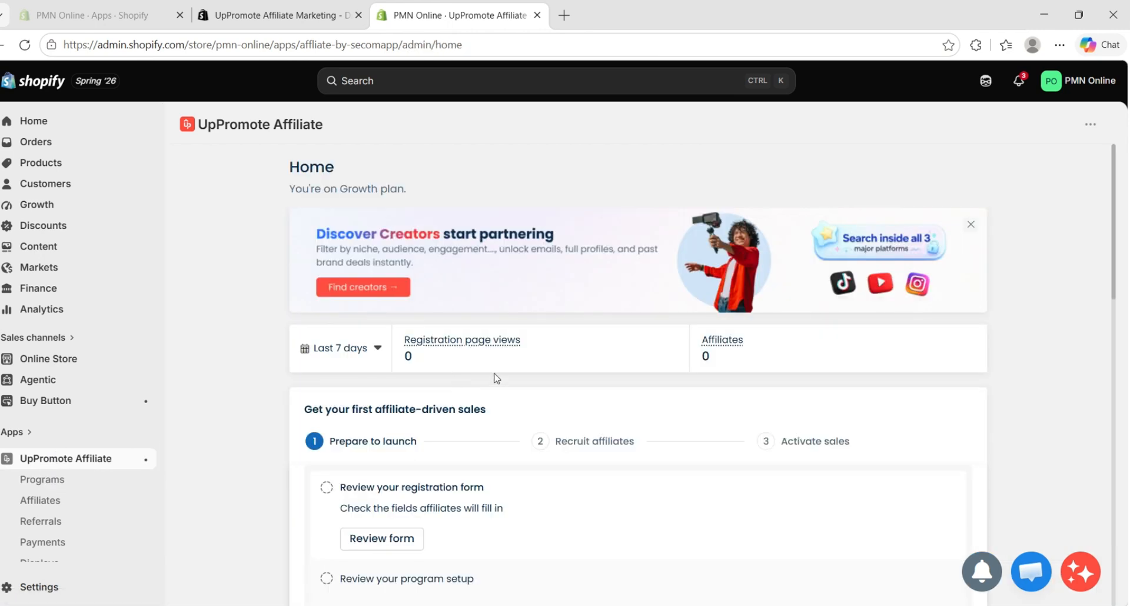
pyautogui.click(971, 225)
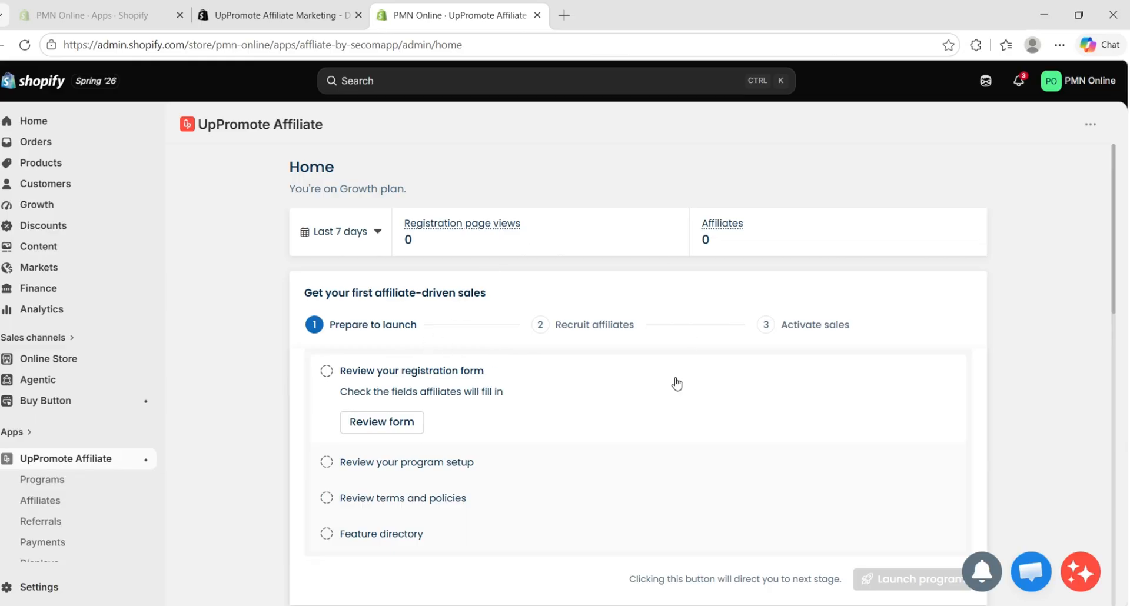
pyautogui.scroll(-1, 714, 315)
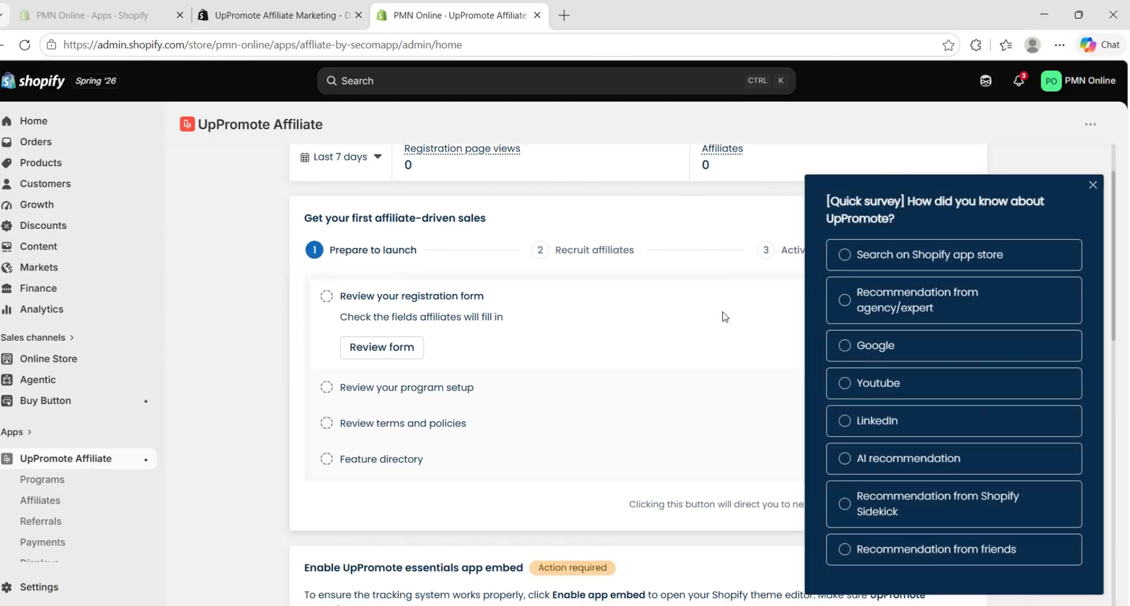
pyautogui.click(1093, 187)
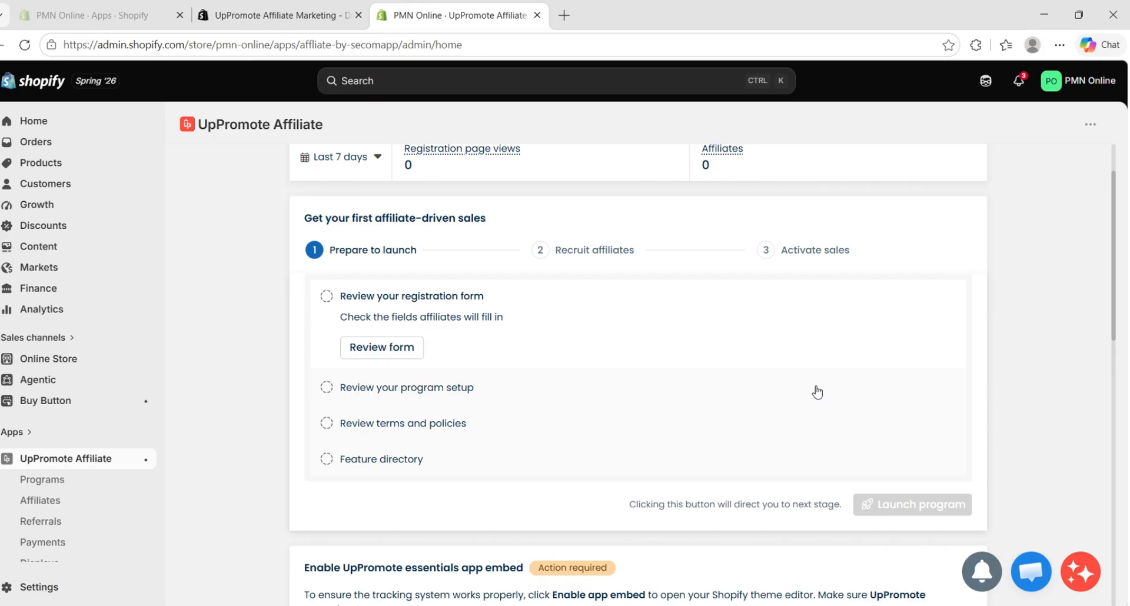
# Review the home page's default program, support and app extensions sections, and open the Programs page to examine the program list
pyautogui.scroll(-3, 817, 392)
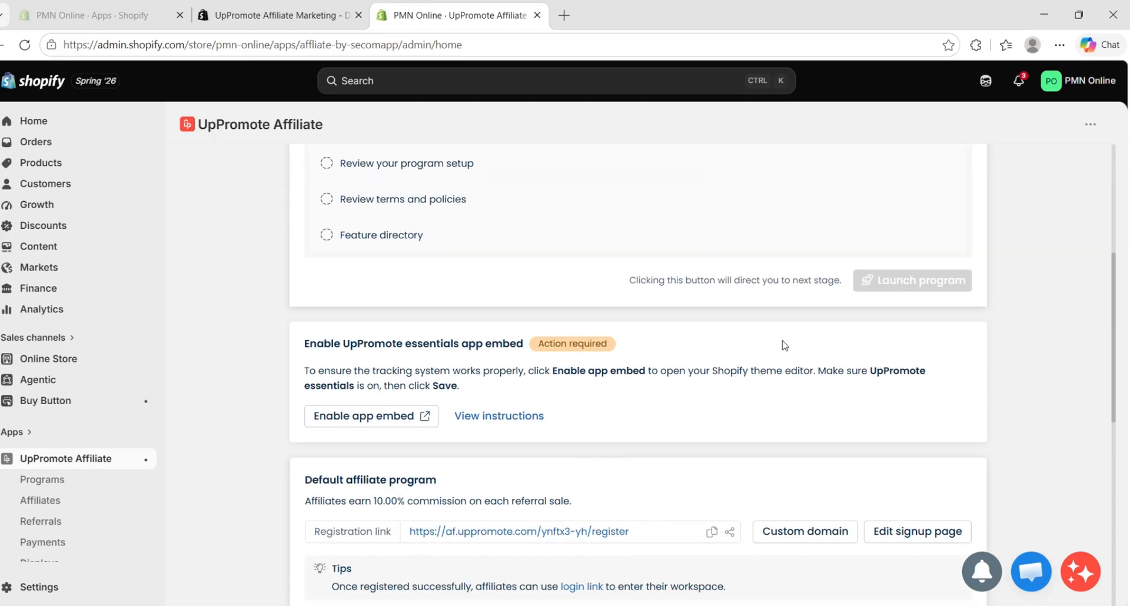
pyautogui.scroll(-2, 777, 350)
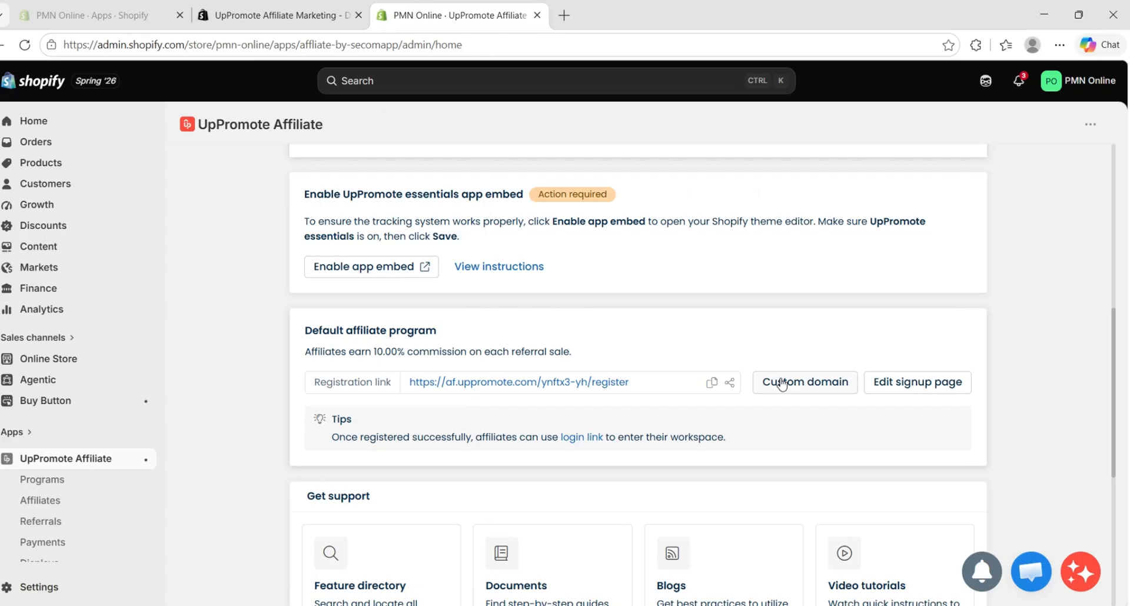
pyautogui.scroll(-5, 780, 384)
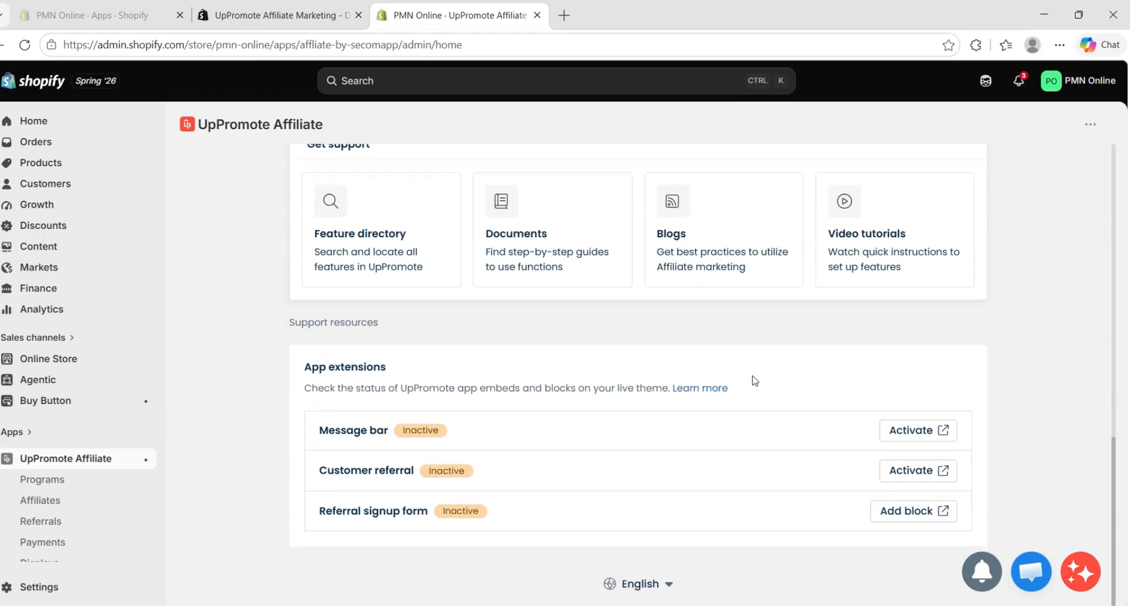
pyautogui.scroll(3, 708, 464)
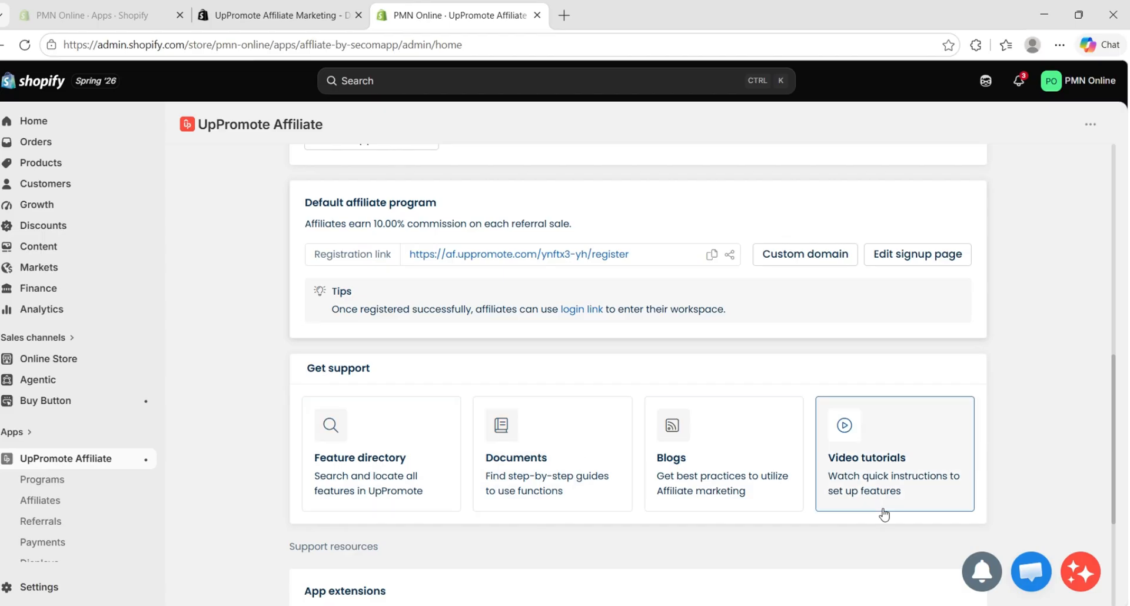
pyautogui.scroll(8, 918, 517)
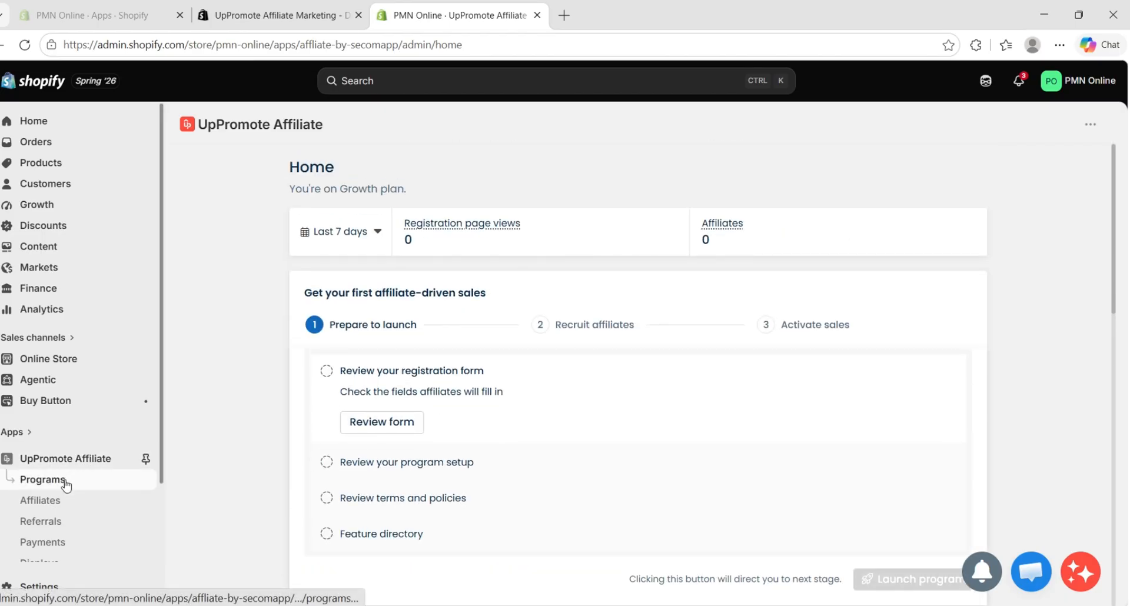
pyautogui.click(60, 479)
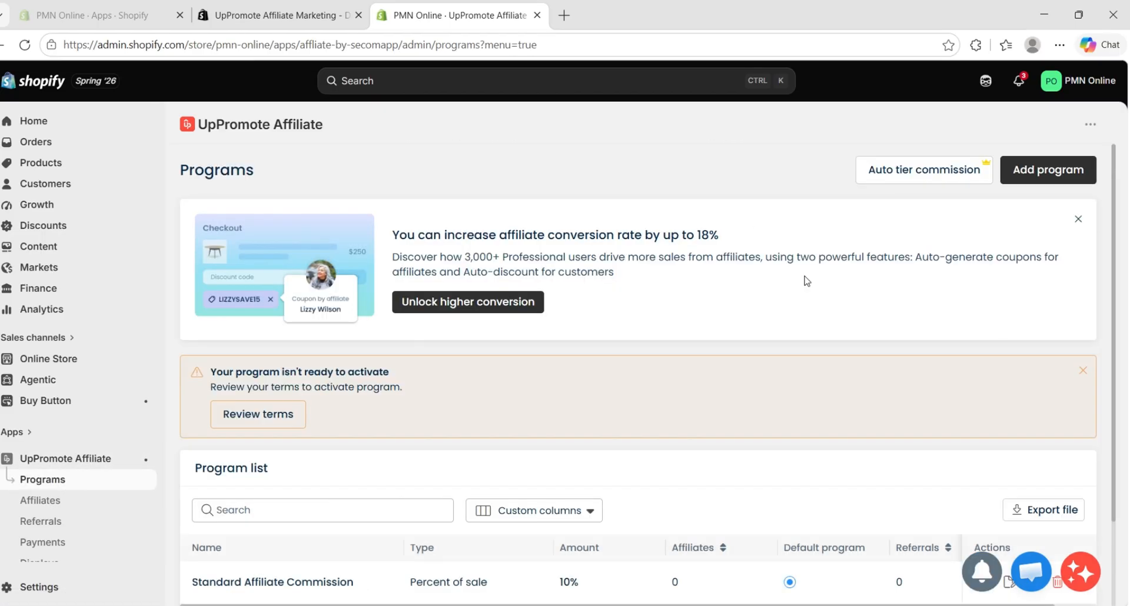
pyautogui.scroll(-2, 826, 299)
pyautogui.scroll(2, 826, 301)
pyautogui.scroll(-2, 924, 312)
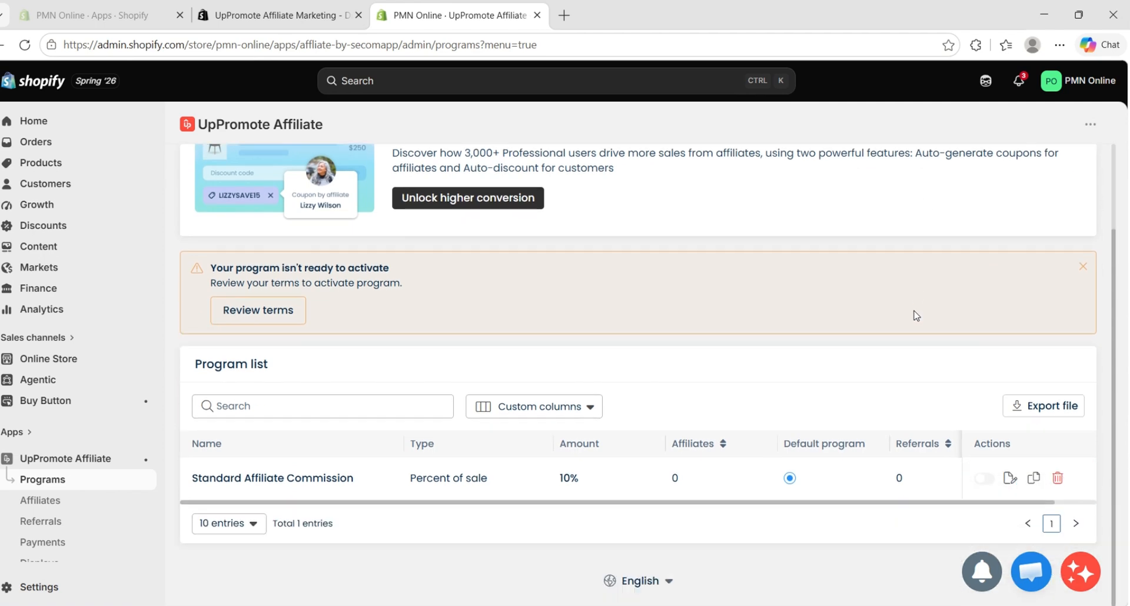
# Start adding a new affiliate program, name it Sample, and replace that name with Referral
pyautogui.scroll(2, 1057, 254)
pyautogui.click(1042, 160)
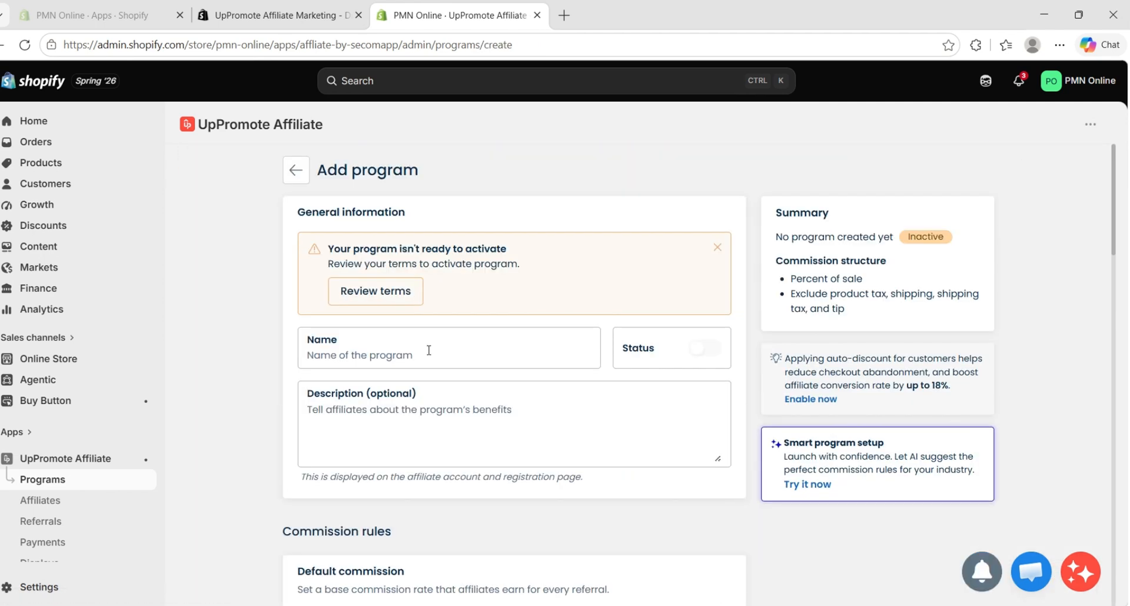
pyautogui.write('Sample')
pyautogui.press('Tab')
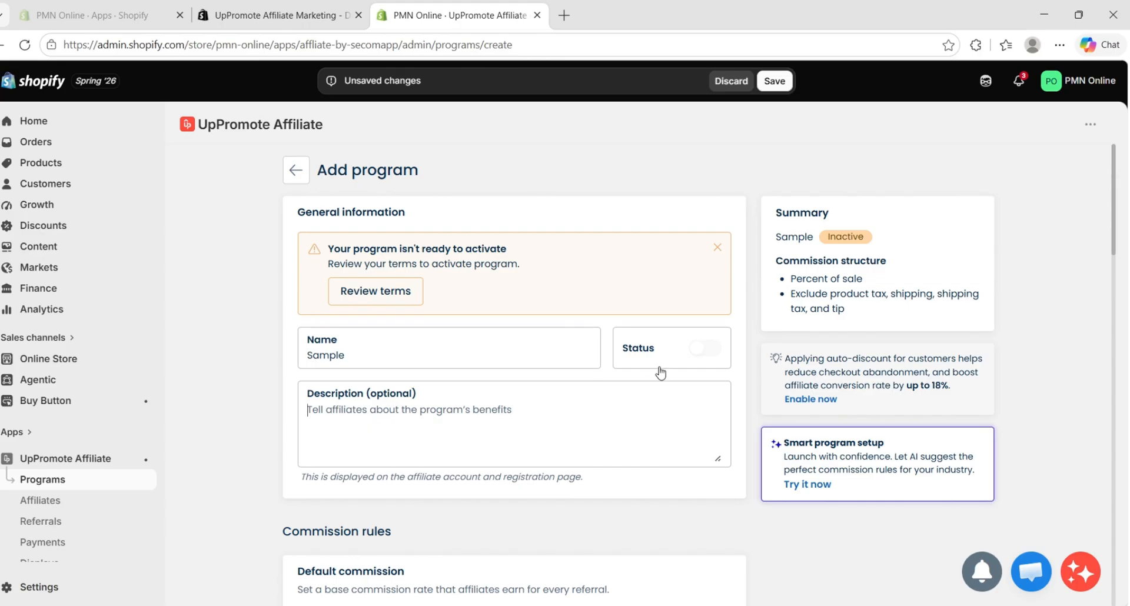
pyautogui.moveTo(699, 349)
pyautogui.scroll(-1, 416, 435)
pyautogui.scroll(-1, 448, 349)
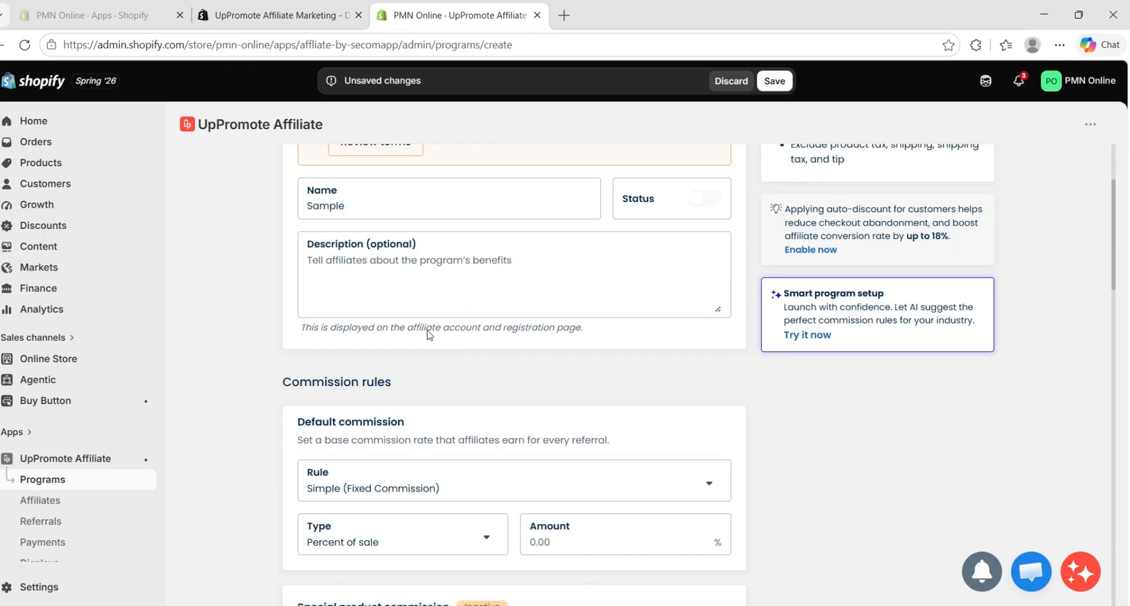
pyautogui.doubleClick(380, 209)
pyautogui.write('Referee')
# Keep the Simple (Fixed Commission) rule for the default commission and set it to a flat rate per order of $13
pyautogui.scroll(-3, 474, 425)
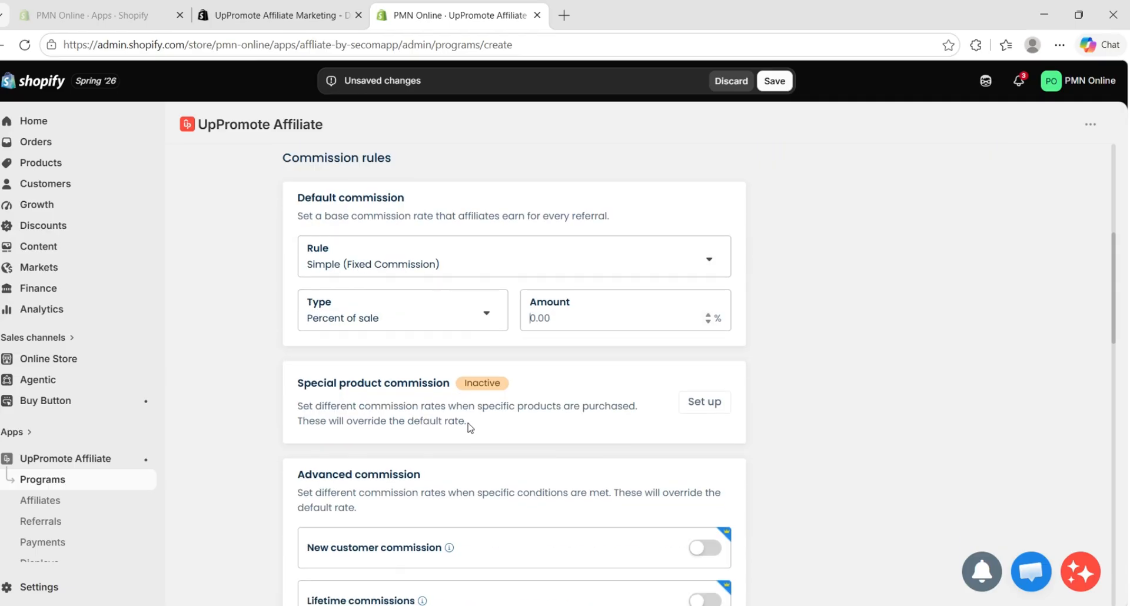
pyautogui.scroll(1, 432, 398)
pyautogui.click(418, 340)
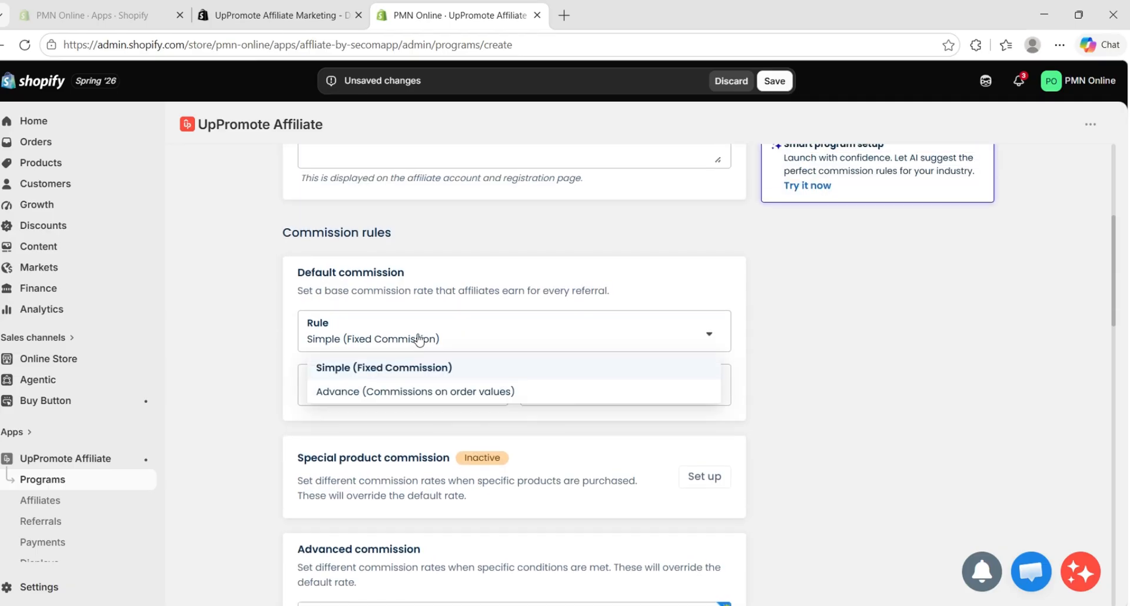
pyautogui.click(418, 340)
pyautogui.click(431, 391)
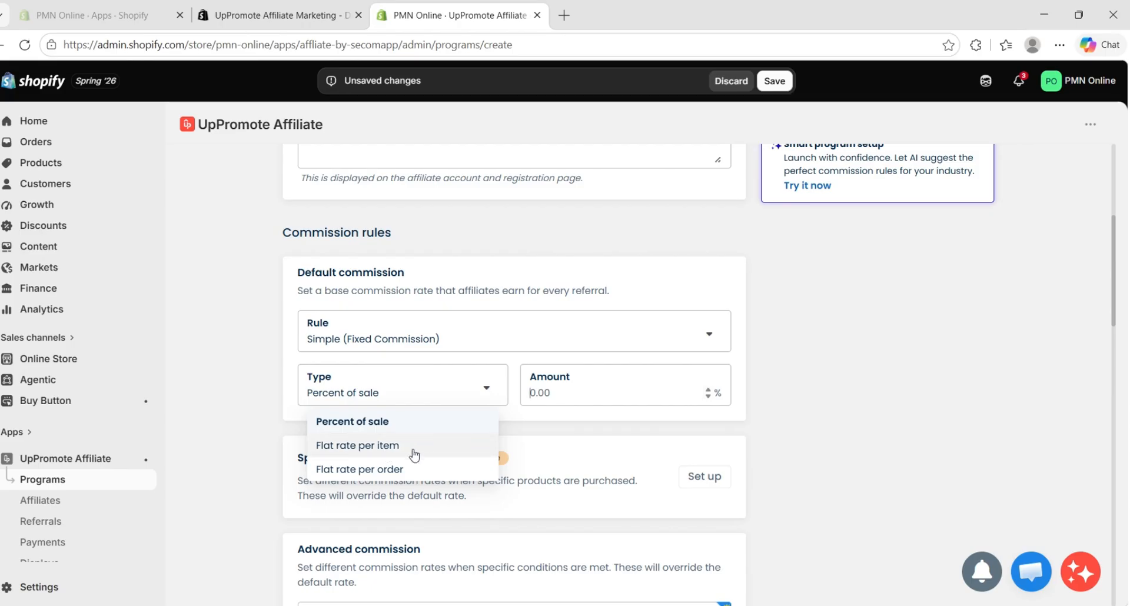
pyautogui.click(396, 469)
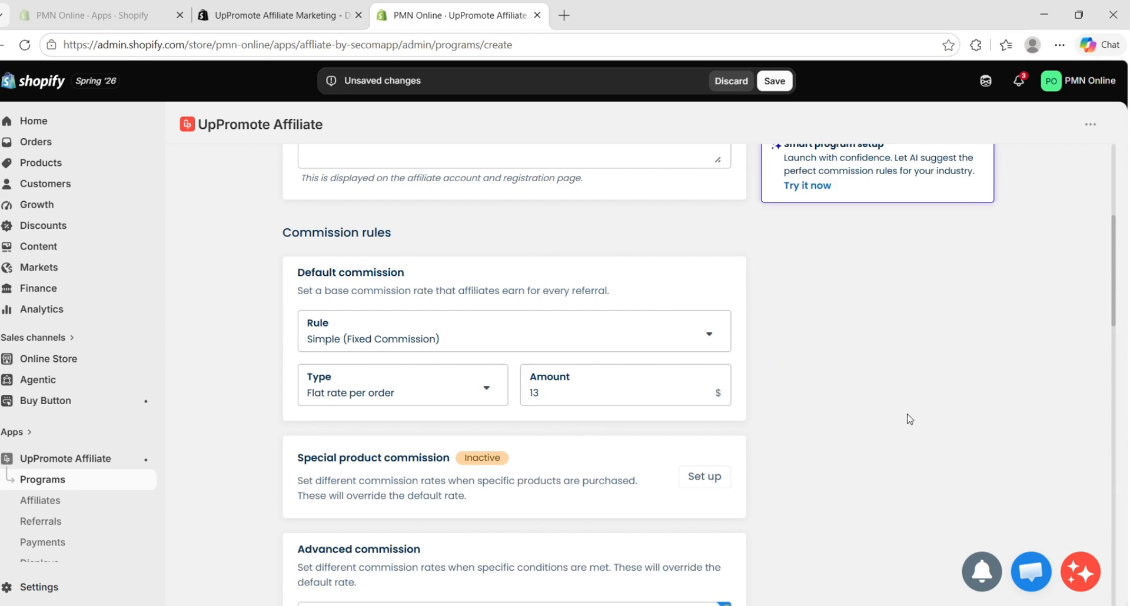
# Review the remaining commission, customer incentive, self-referral and payment method settings, and save the new program
pyautogui.scroll(-4, 700, 415)
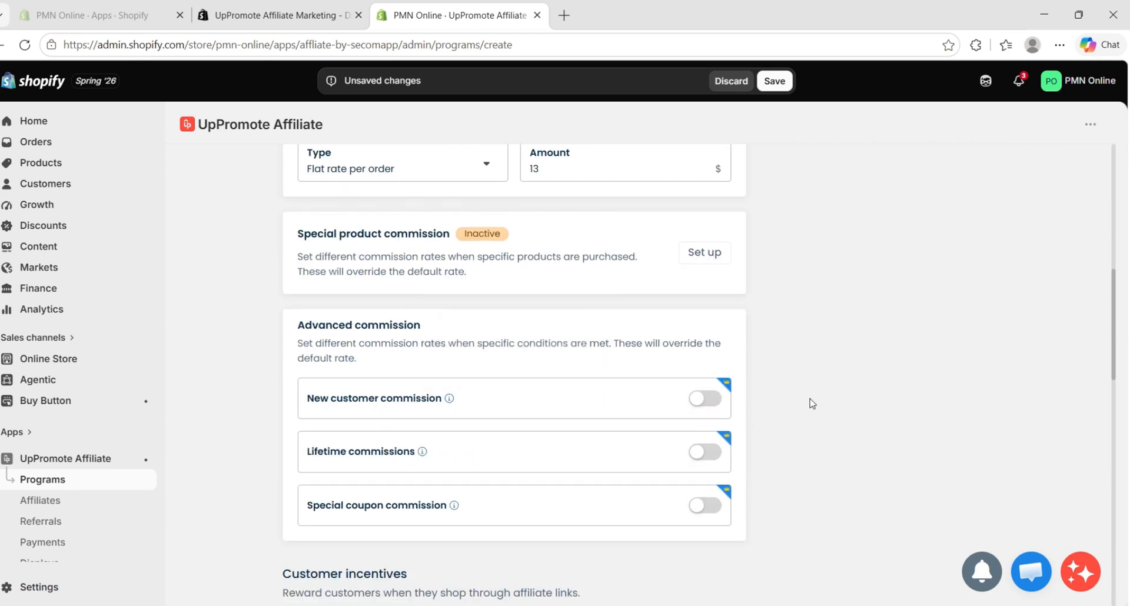
pyautogui.scroll(-15, 783, 362)
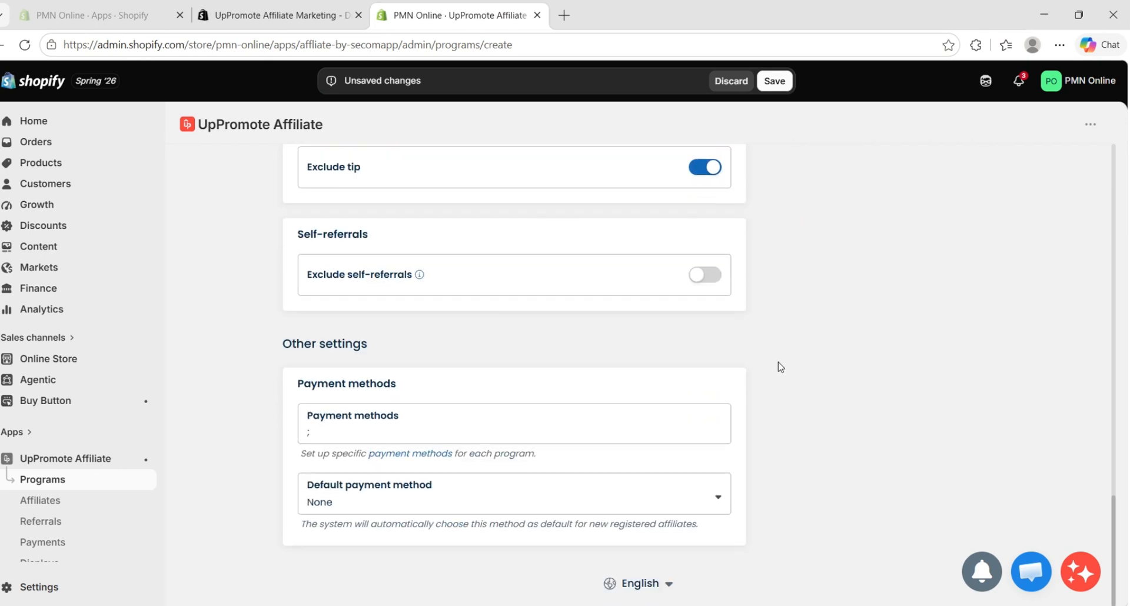
pyautogui.scroll(20, 781, 366)
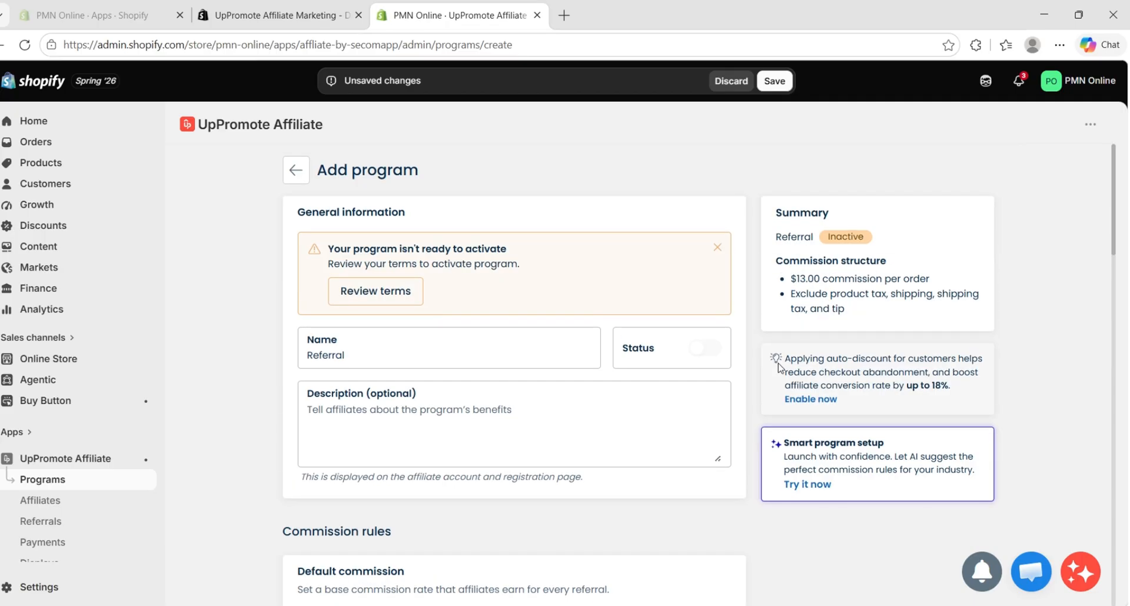
pyautogui.scroll(-4, 779, 368)
pyautogui.scroll(-7, 779, 369)
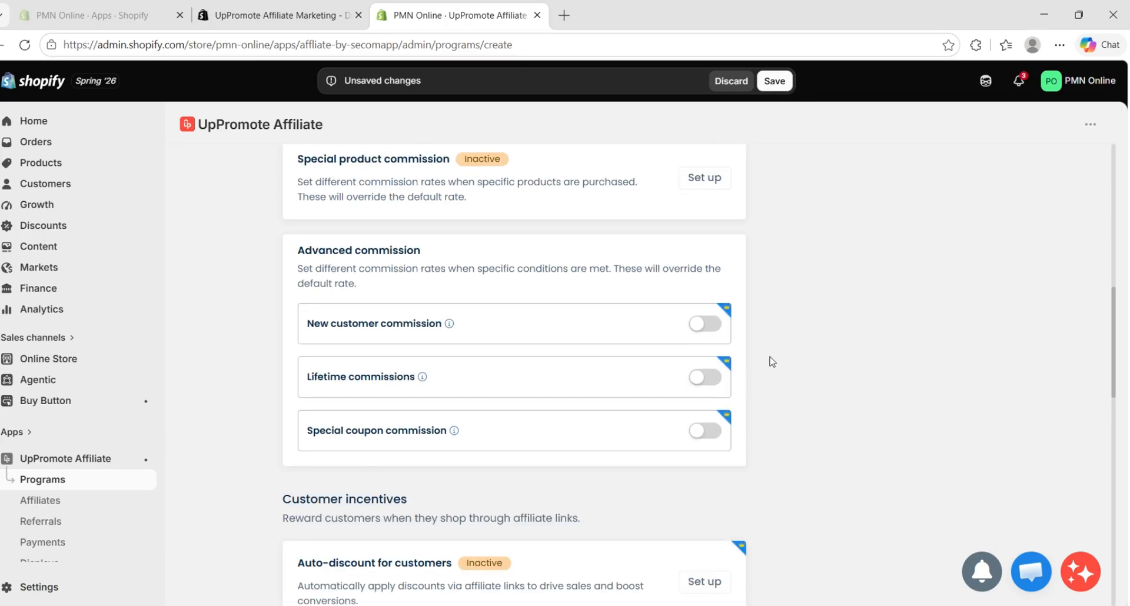
pyautogui.scroll(3, 772, 362)
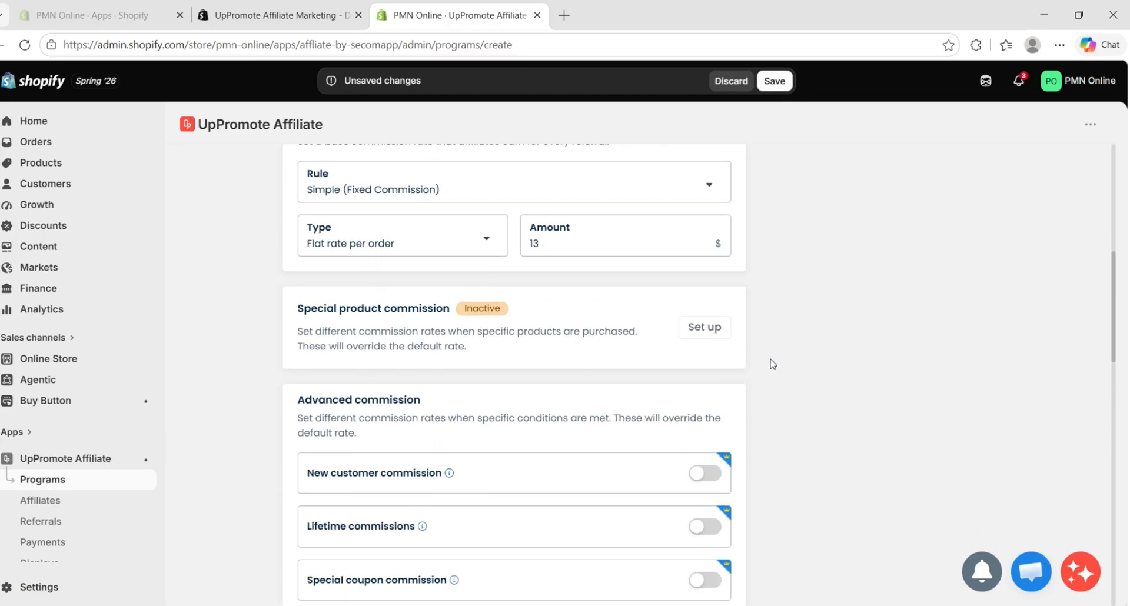
pyautogui.scroll(-19, 770, 365)
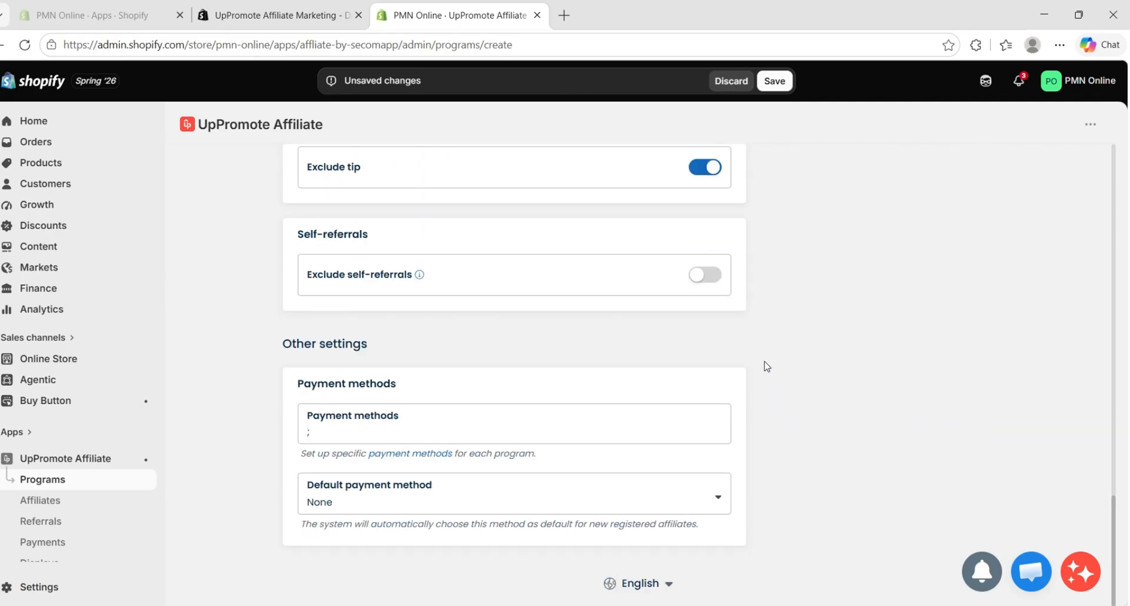
pyautogui.scroll(10, 739, 392)
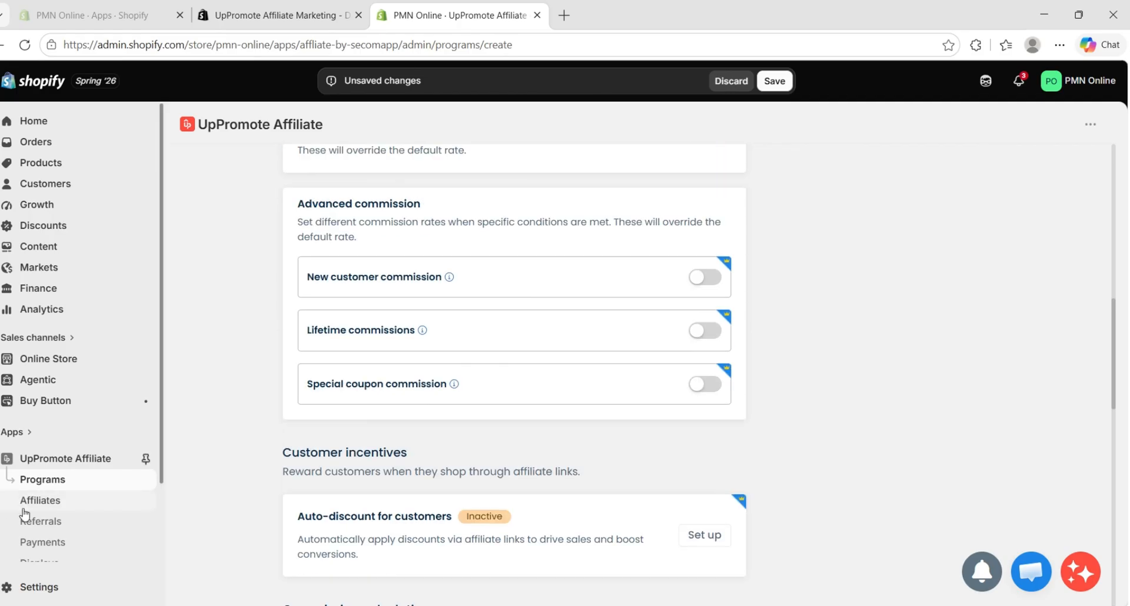
pyautogui.scroll(4, 497, 396)
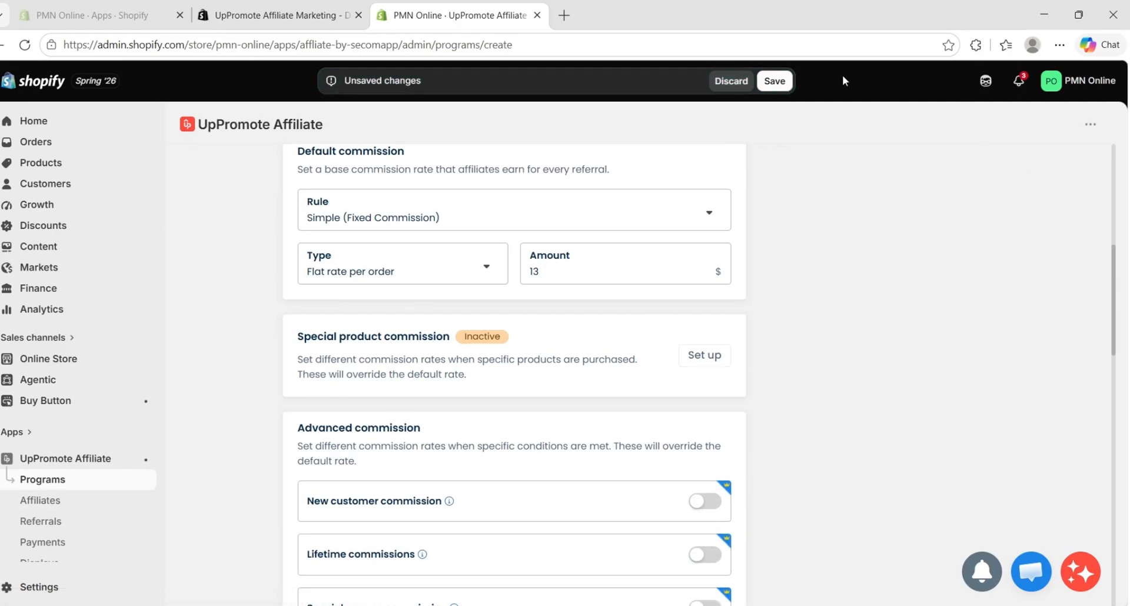
pyautogui.click(785, 84)
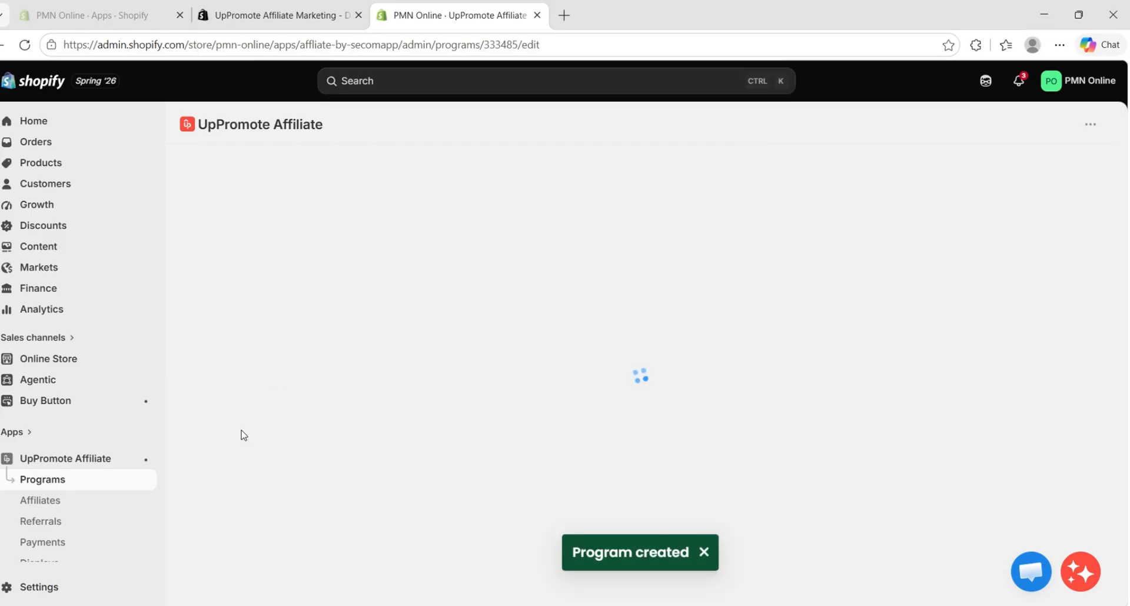
# Open the Affiliates page and examine the affiliate import form, including its settings, CSV file requirements and tips
pyautogui.click(82, 509)
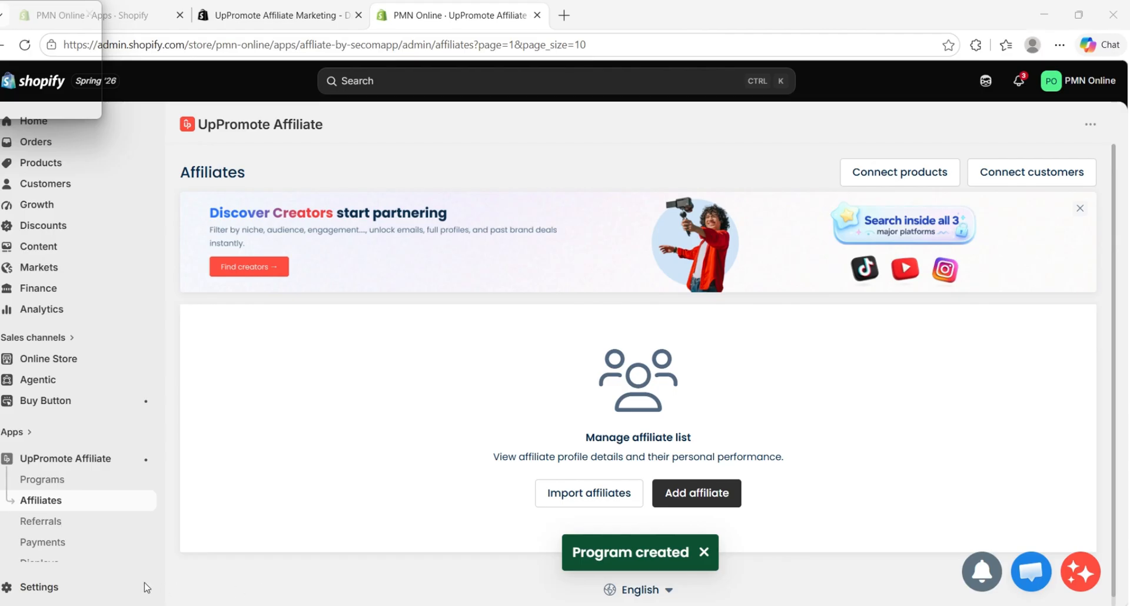
pyautogui.scroll(-1, 720, 269)
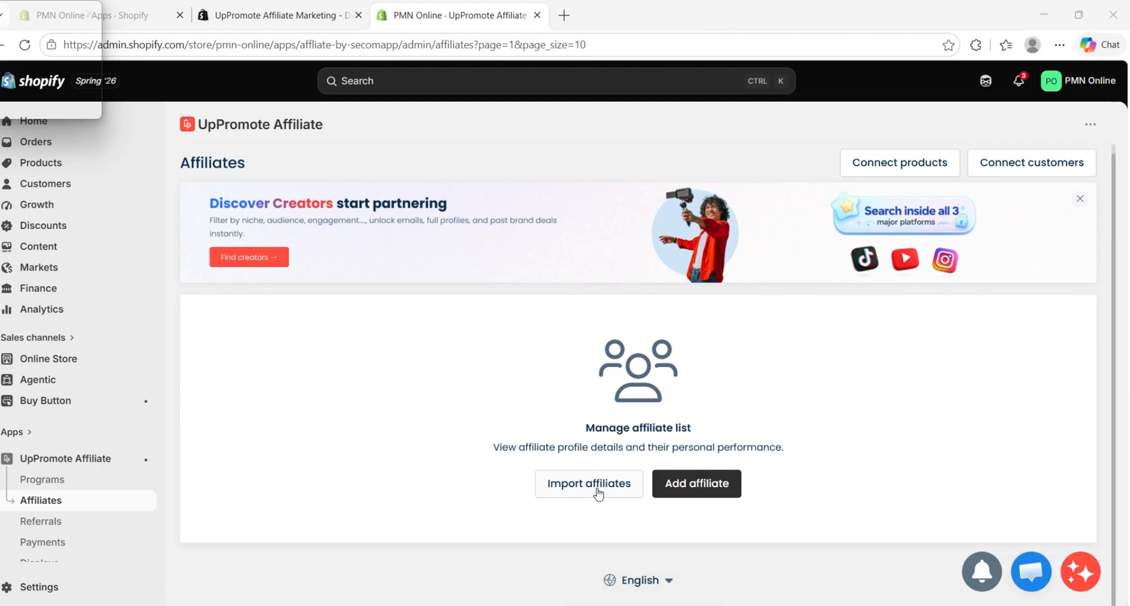
pyautogui.click(621, 489)
pyautogui.scroll(-3, 727, 471)
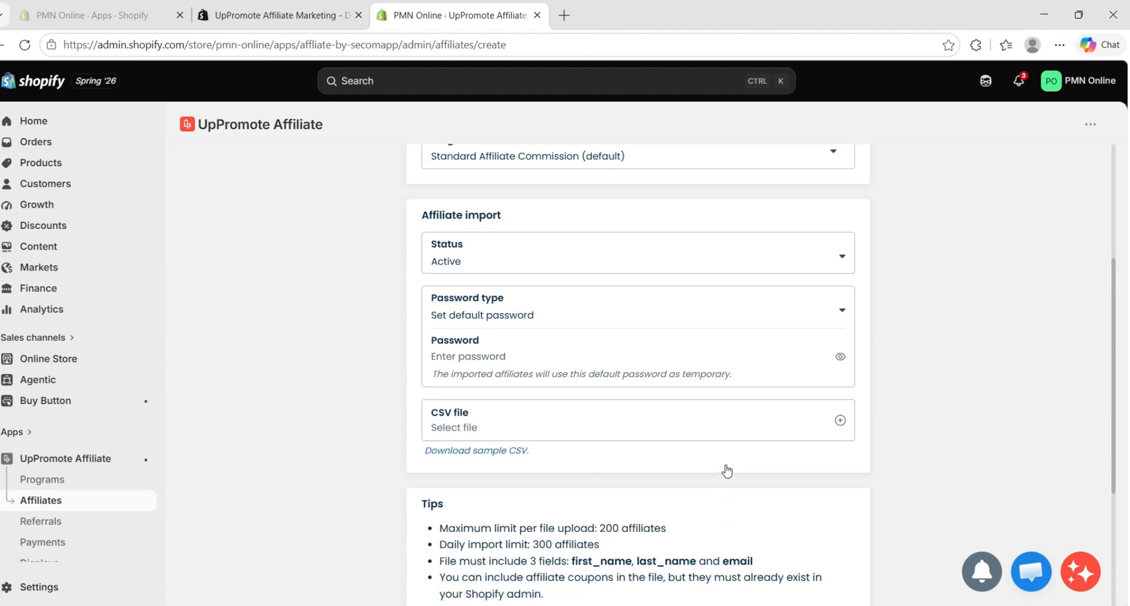
pyautogui.scroll(-3, 727, 470)
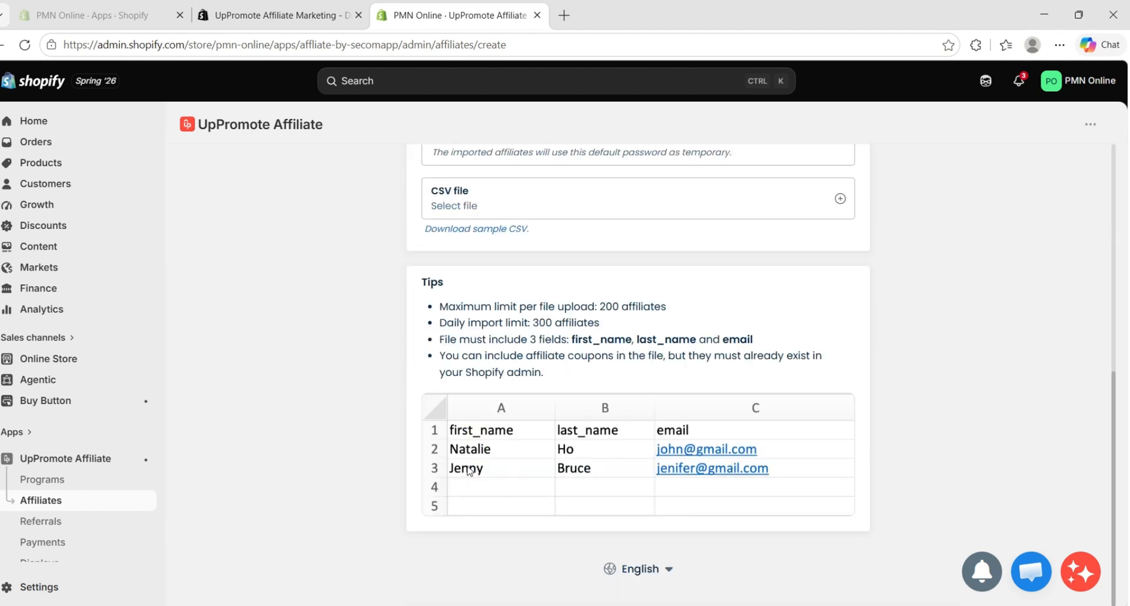
pyautogui.scroll(8, 733, 479)
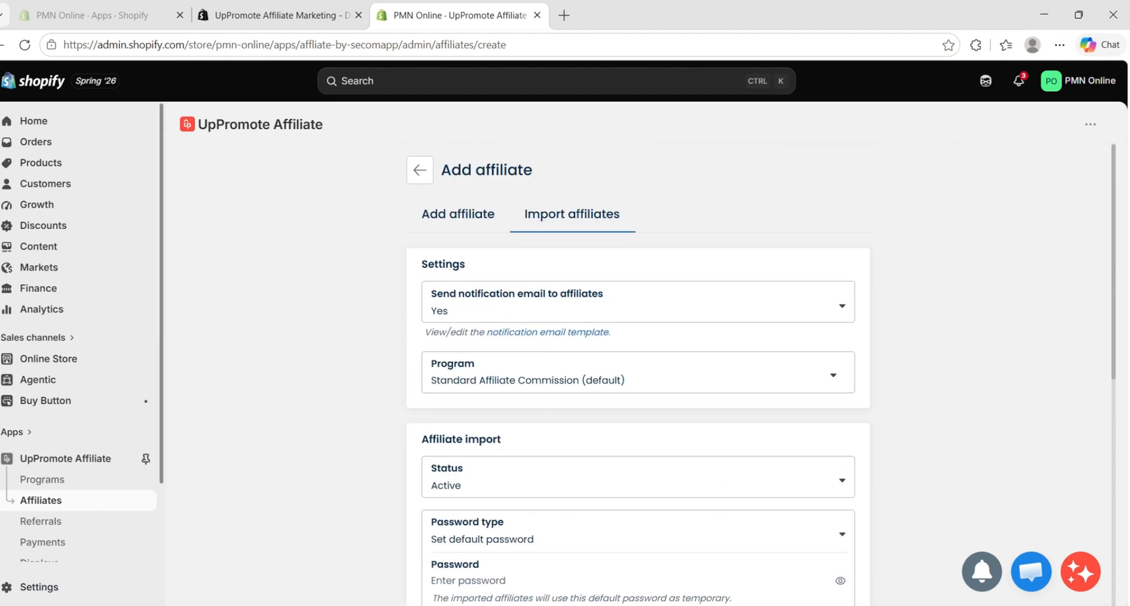
# Open the form for adding a referral, check its type options while keeping Use order ID, and check the affiliate assignment
pyautogui.click(49, 526)
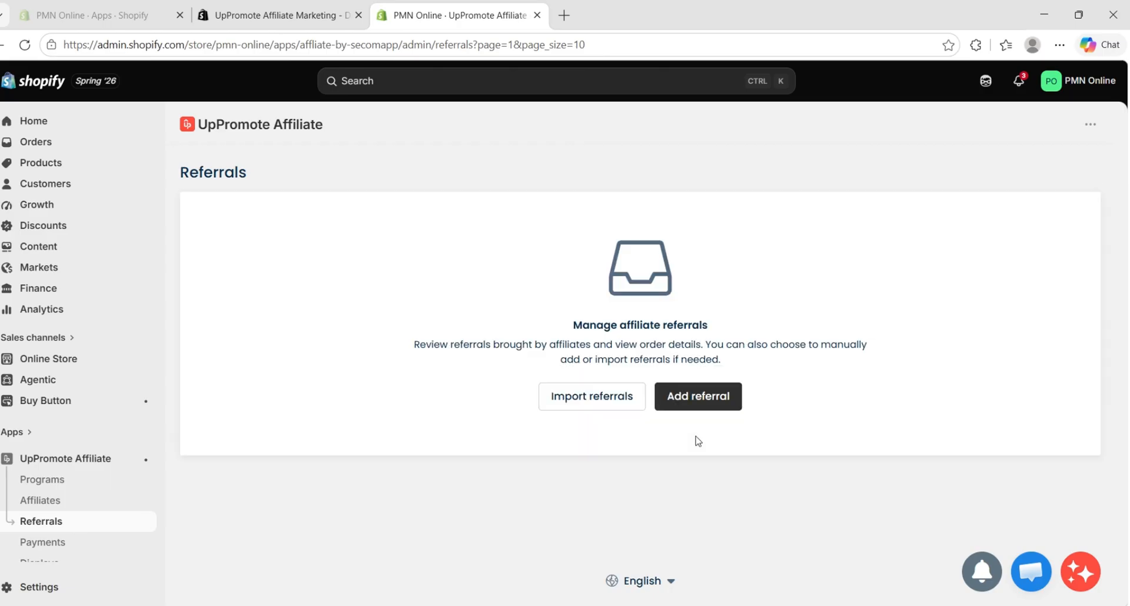
pyautogui.click(721, 399)
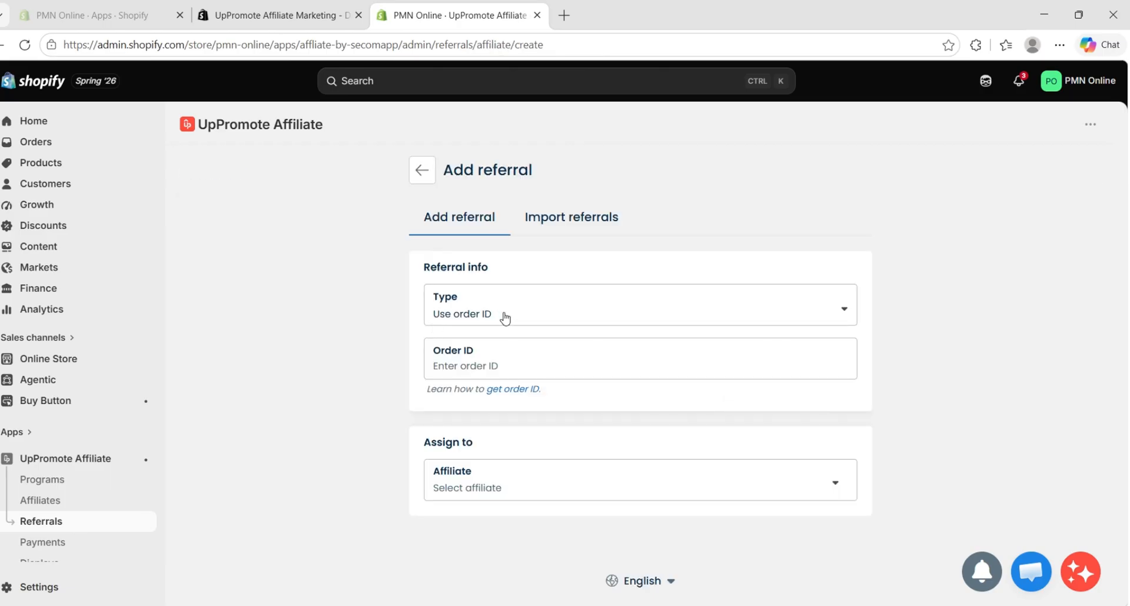
pyautogui.click(505, 317)
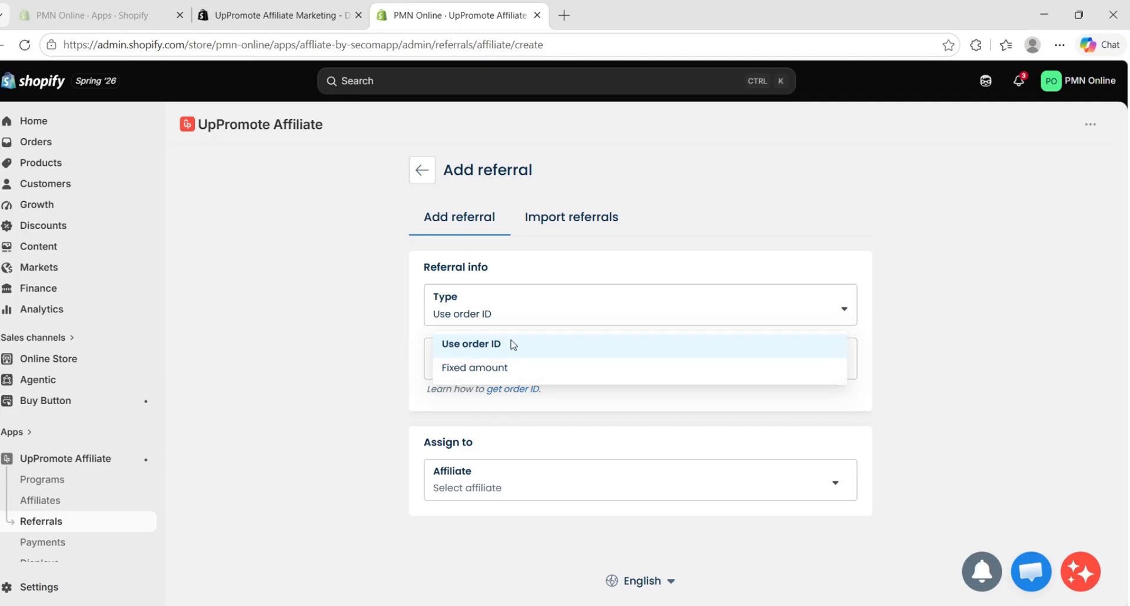
pyautogui.click(510, 344)
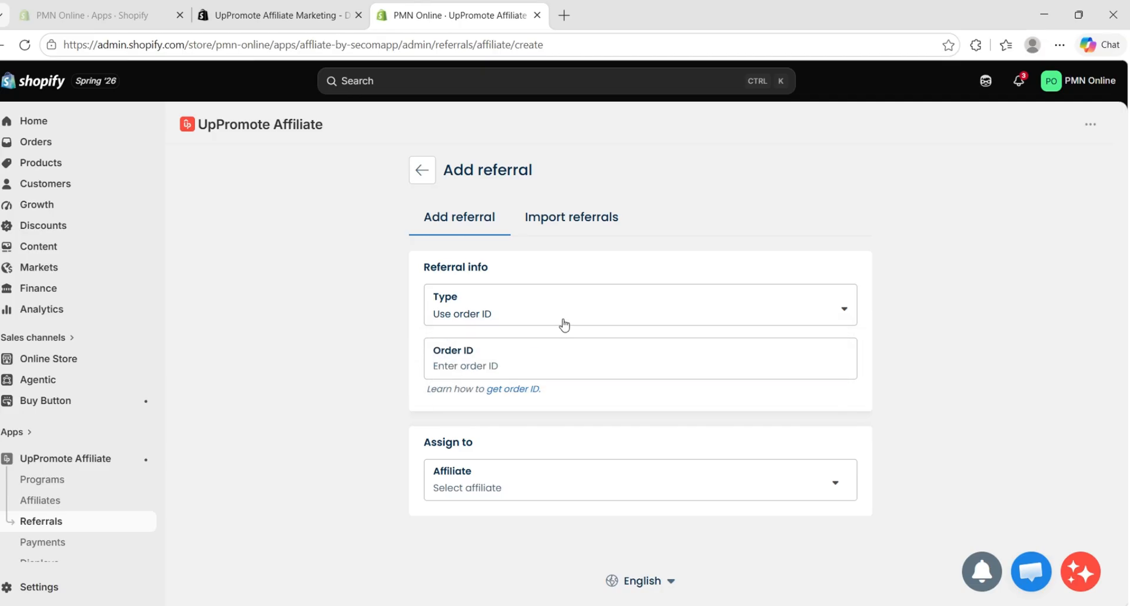
pyautogui.click(465, 486)
pyautogui.scroll(-3, 51, 500)
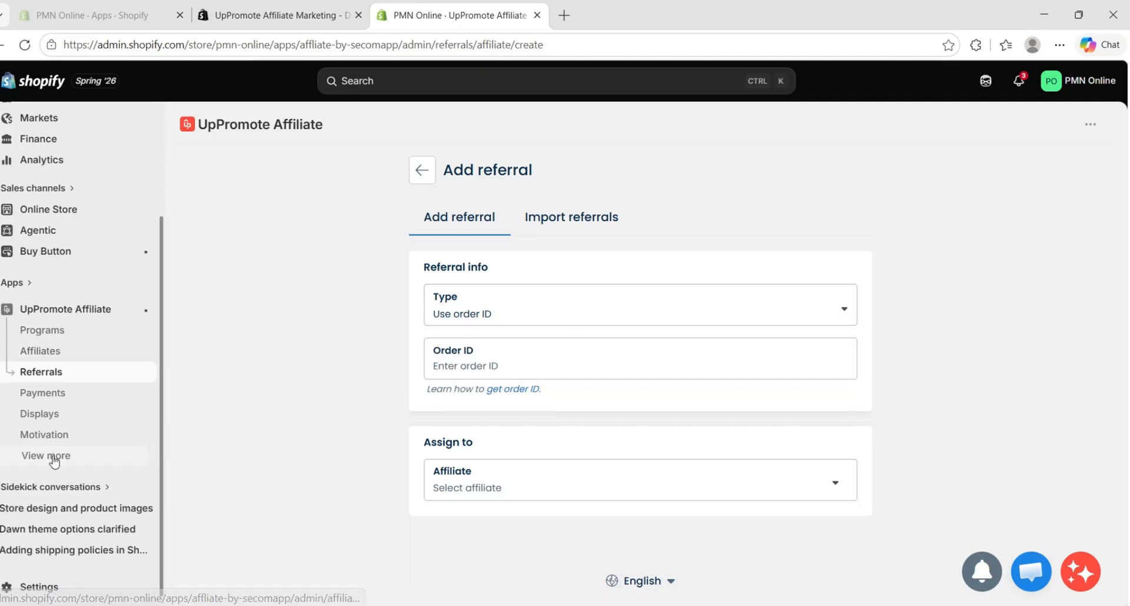
# Look through the Payments, Displays and Motivation pages of UpPromote
pyautogui.click(46, 394)
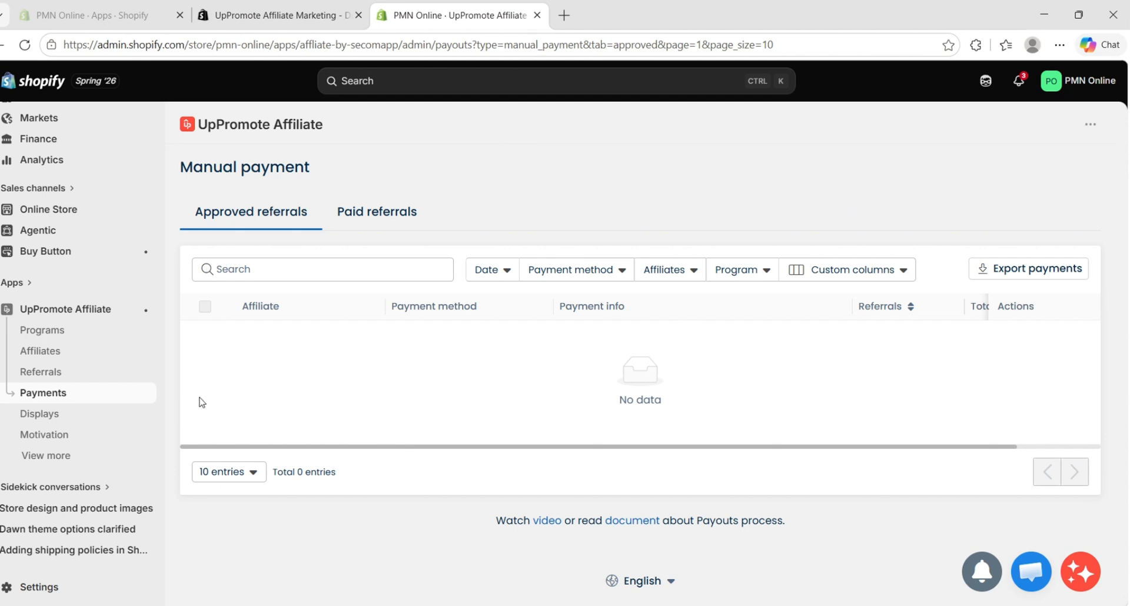
pyautogui.click(32, 413)
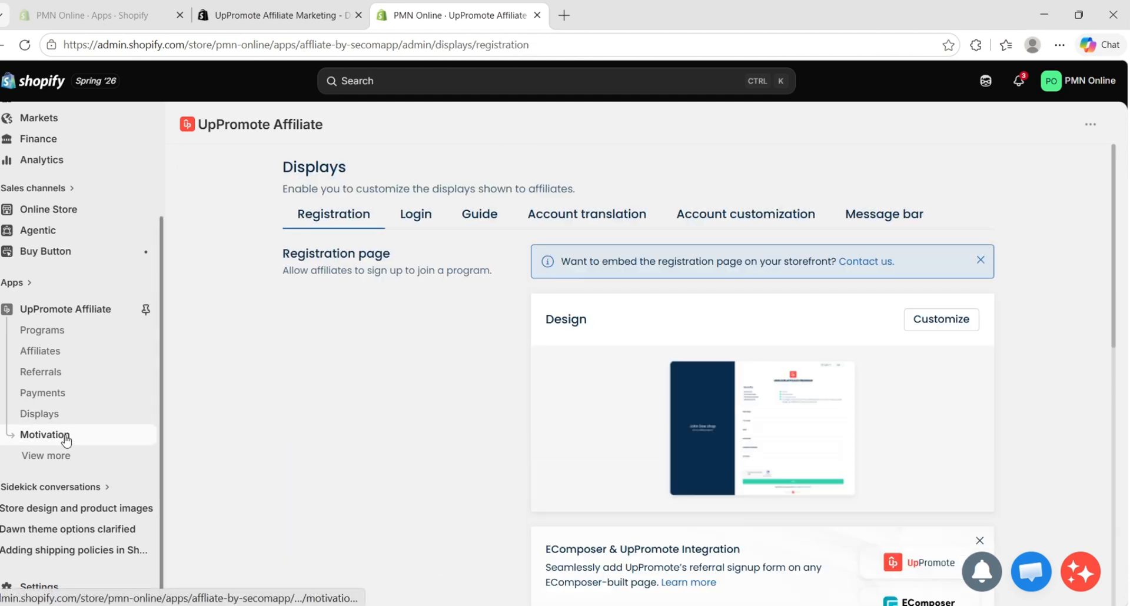
pyautogui.click(67, 436)
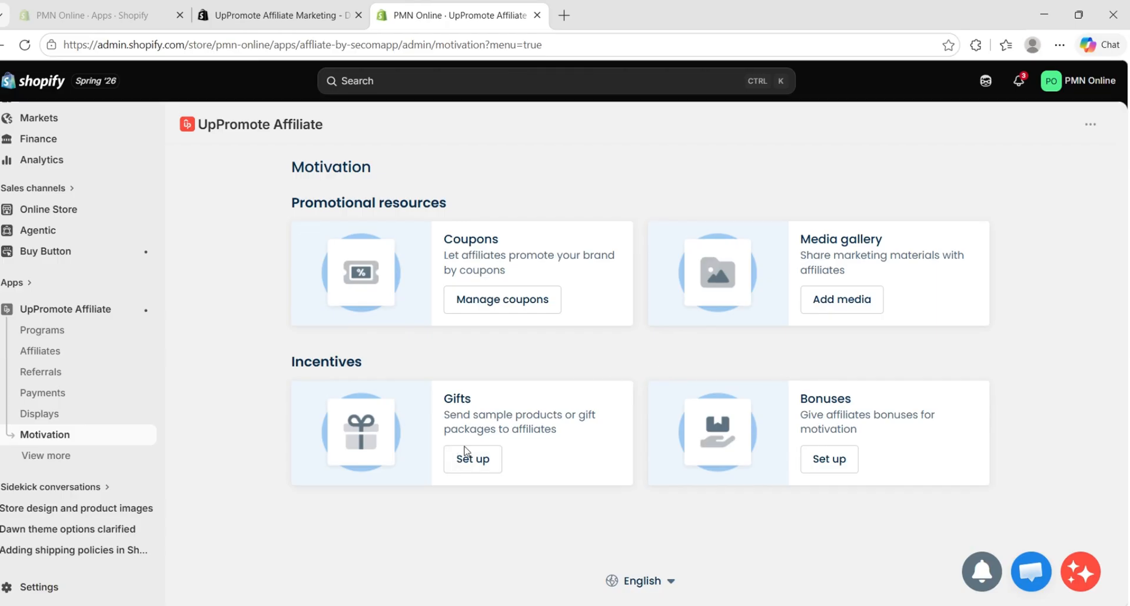
# Reveal the remaining UpPromote pages and review the affiliate recruitment and communication options on the Outreach page
pyautogui.click(47, 456)
pyautogui.scroll(-1, 71, 455)
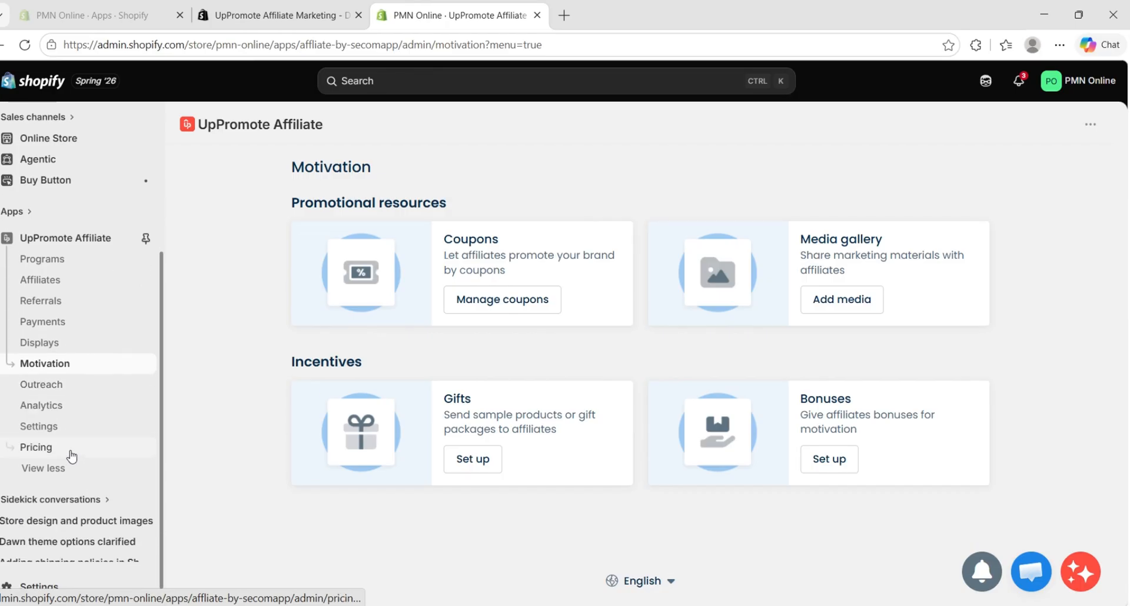
pyautogui.click(62, 383)
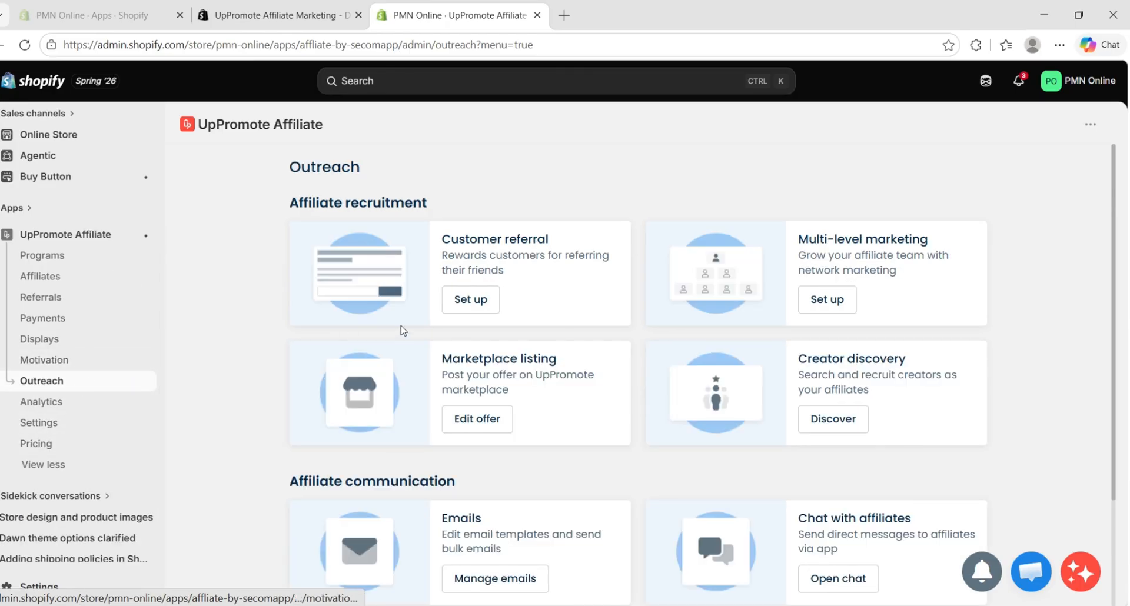
pyautogui.scroll(-1, 875, 235)
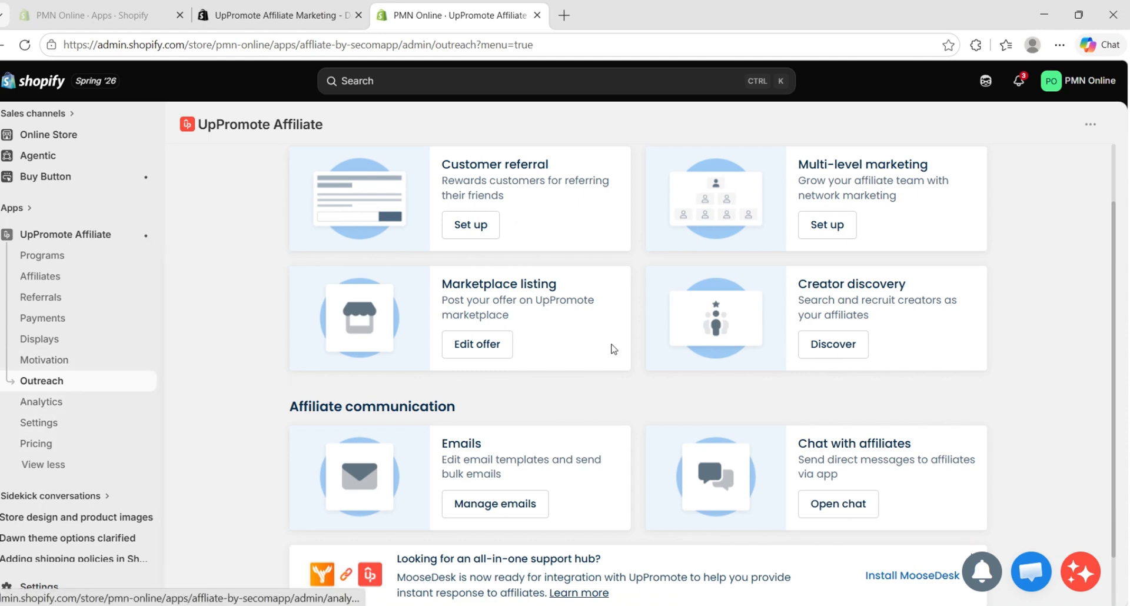
pyautogui.scroll(-1, 613, 349)
pyautogui.scroll(2, 777, 362)
pyautogui.scroll(-2, 774, 365)
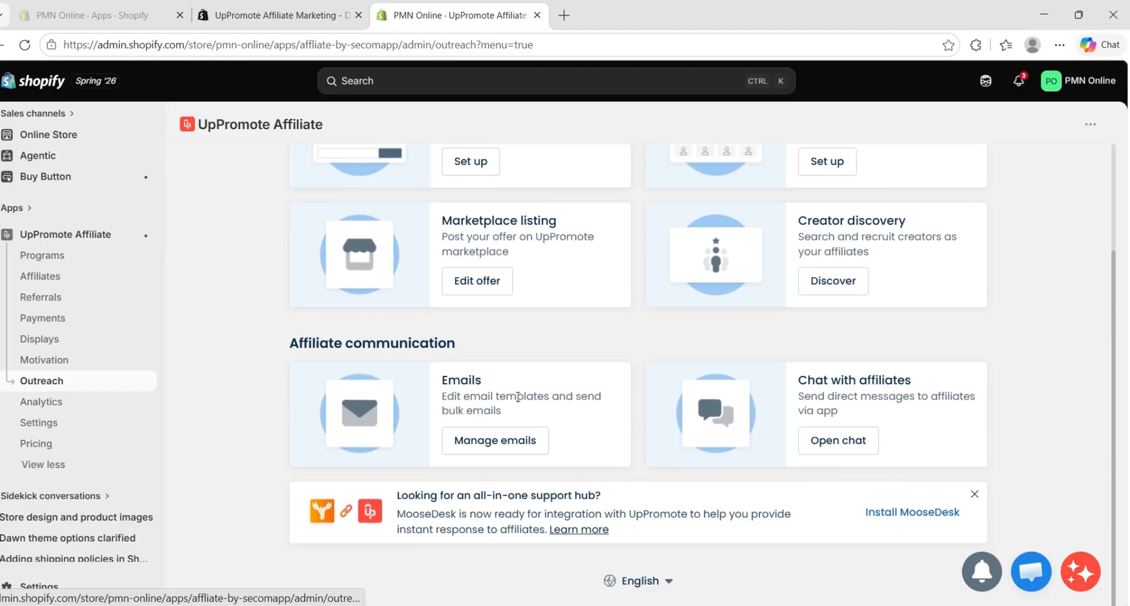
pyautogui.scroll(2, 559, 411)
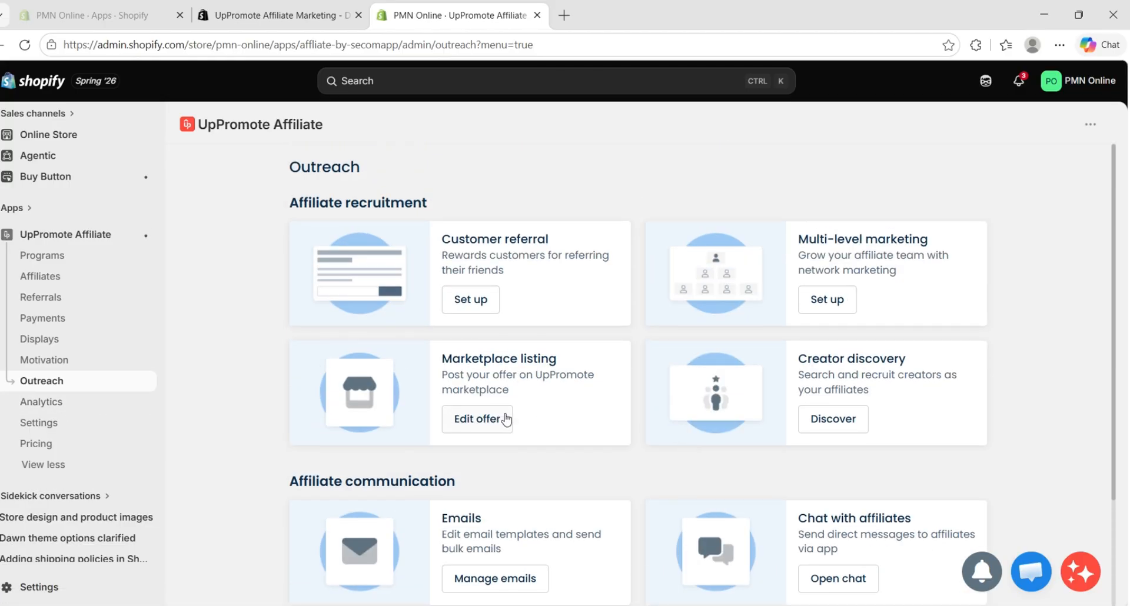
# Open the Analytics page and examine its filters, performance overview, commission breakdown and performance insights
pyautogui.click(43, 403)
pyautogui.scroll(-1, 422, 364)
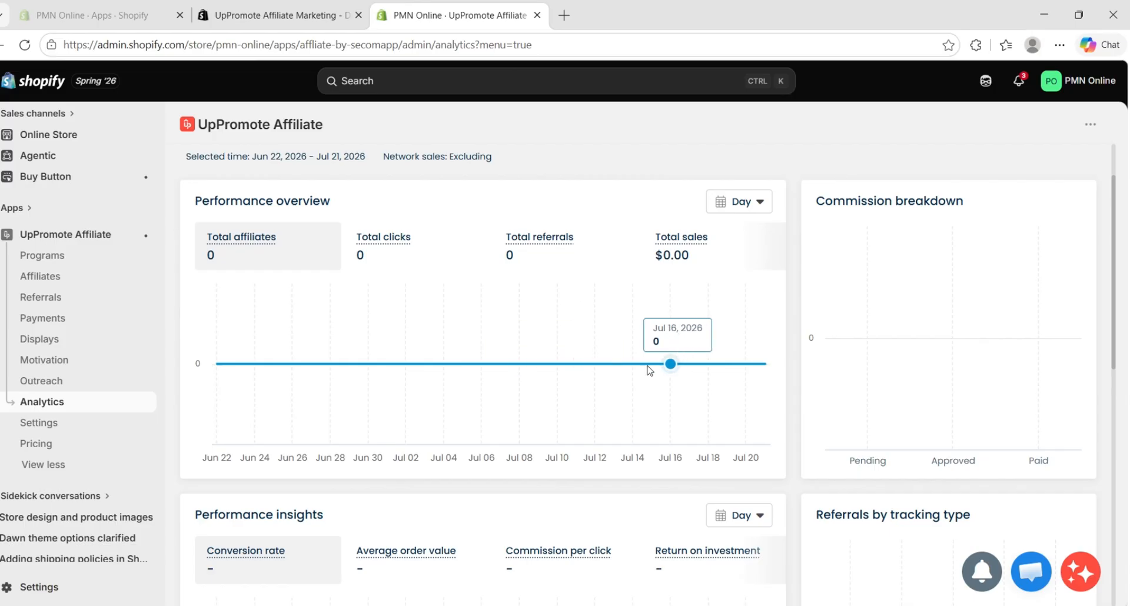
pyautogui.scroll(1, 649, 370)
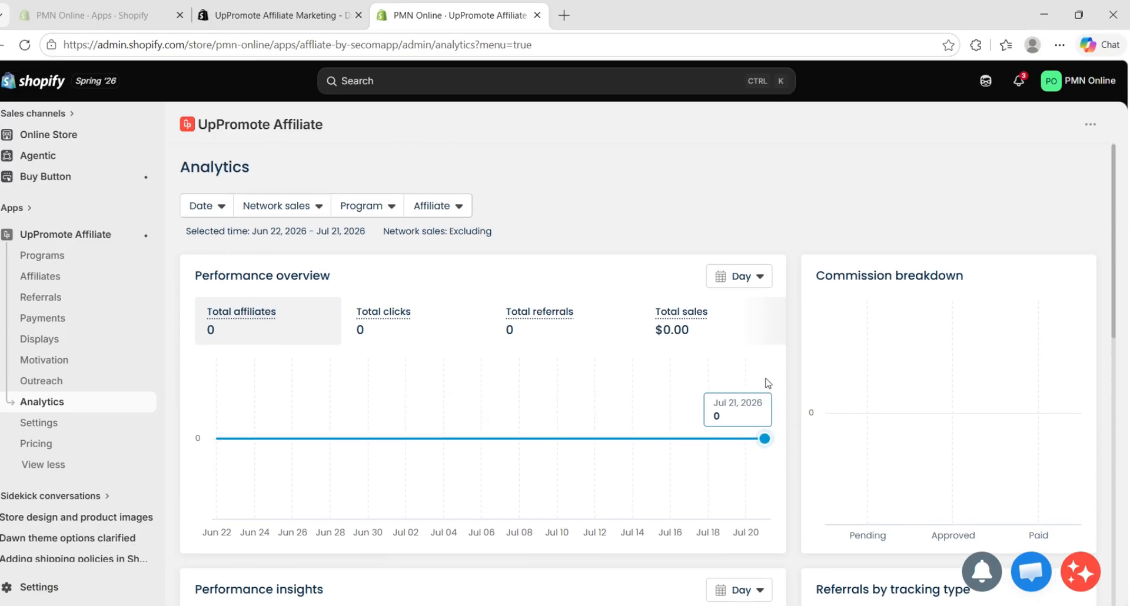
pyautogui.scroll(-2, 543, 312)
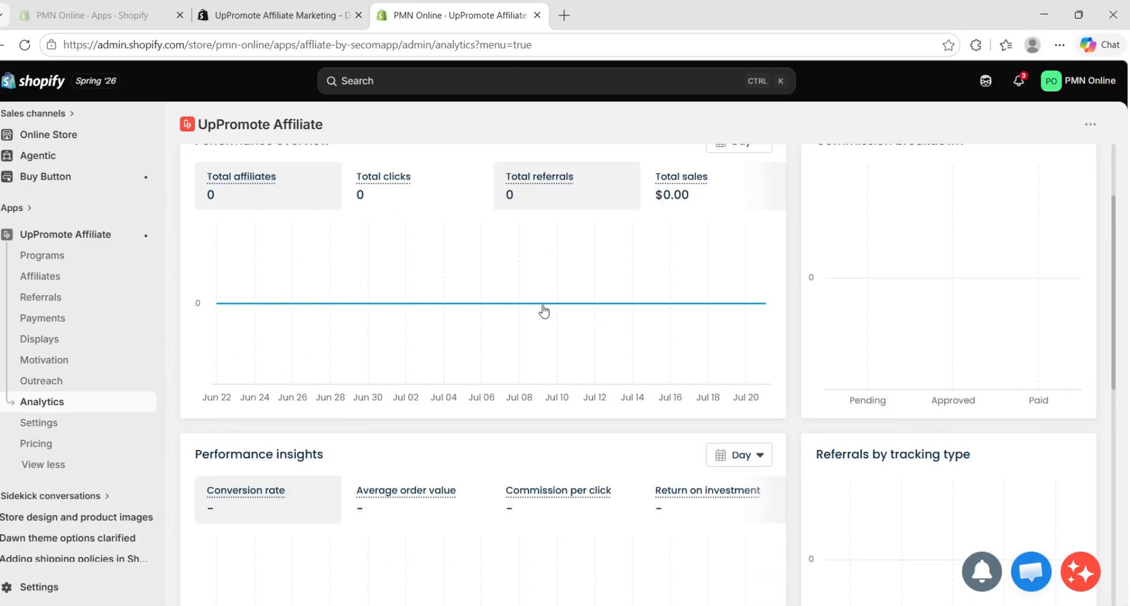
pyautogui.scroll(2, 453, 338)
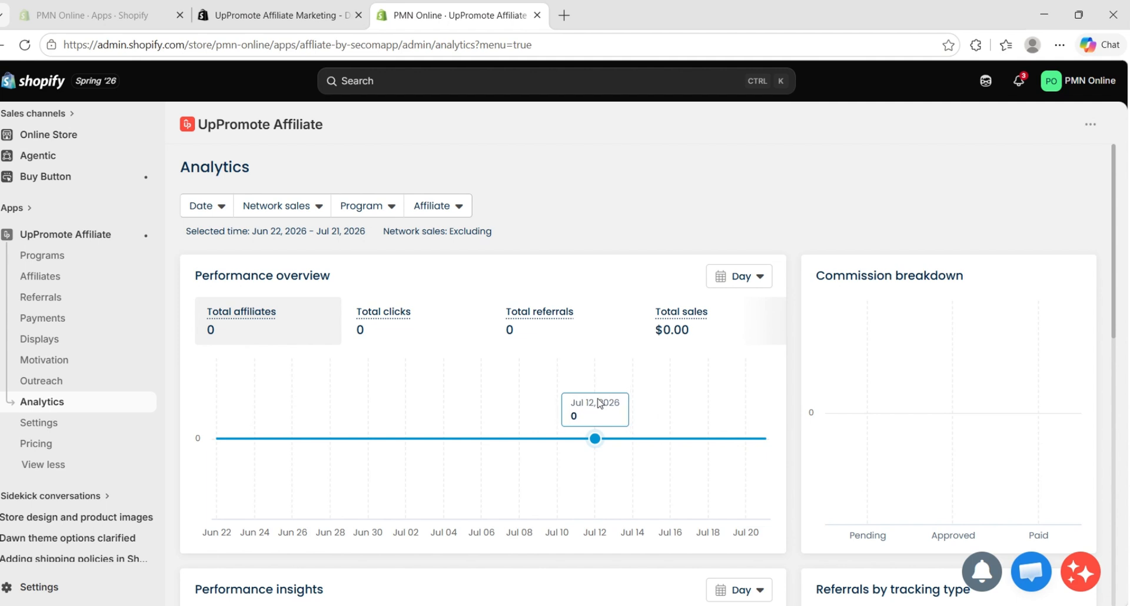
# Open the Pricing page and compare the monthly prices, usage limits and features of the Growth, Professional and Enterprise plans
pyautogui.click(47, 424)
pyautogui.click(53, 453)
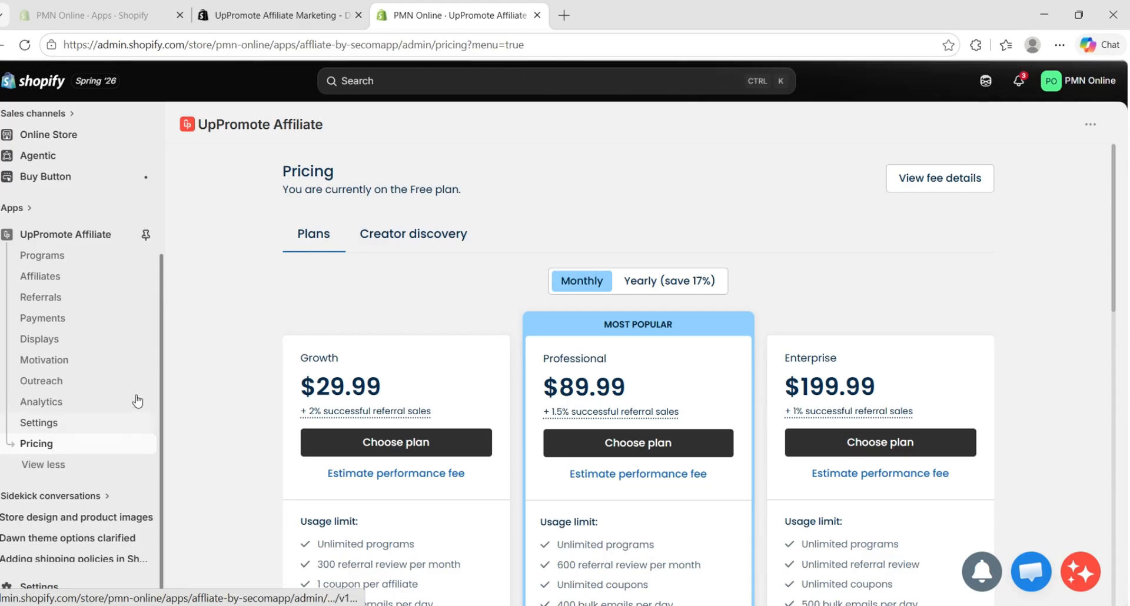
pyautogui.scroll(-3, 444, 343)
pyautogui.scroll(-3, 441, 348)
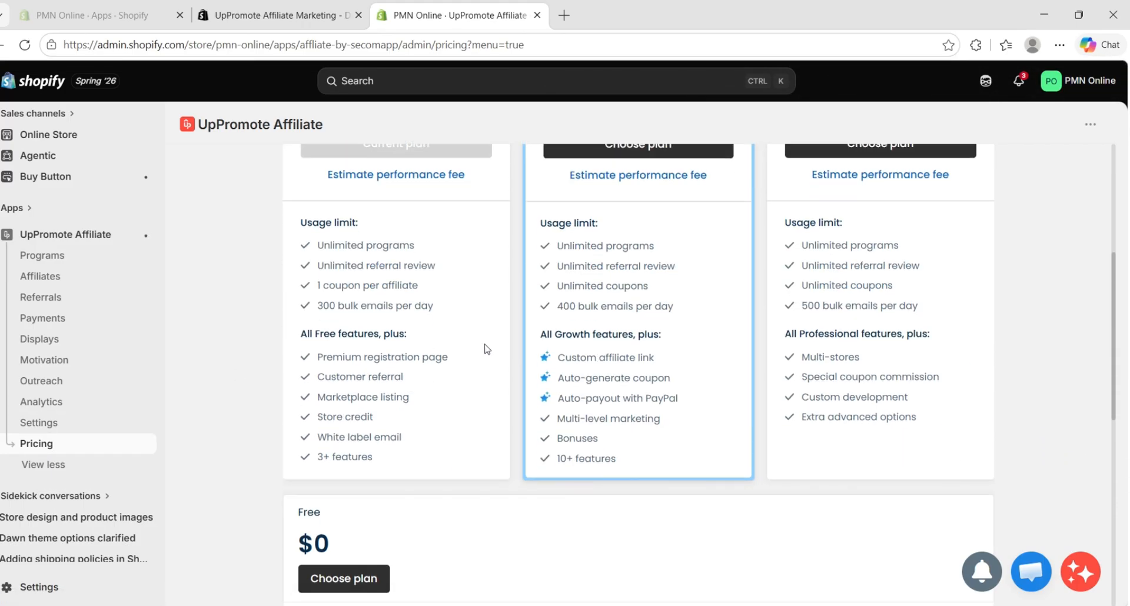
pyautogui.scroll(2, 406, 281)
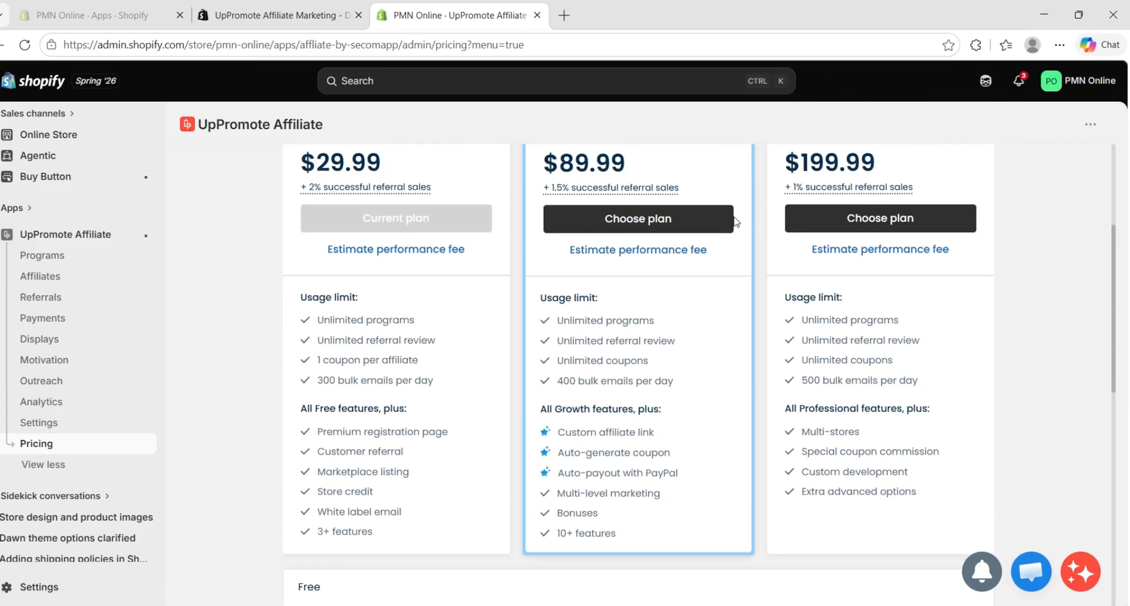
pyautogui.scroll(2, 735, 222)
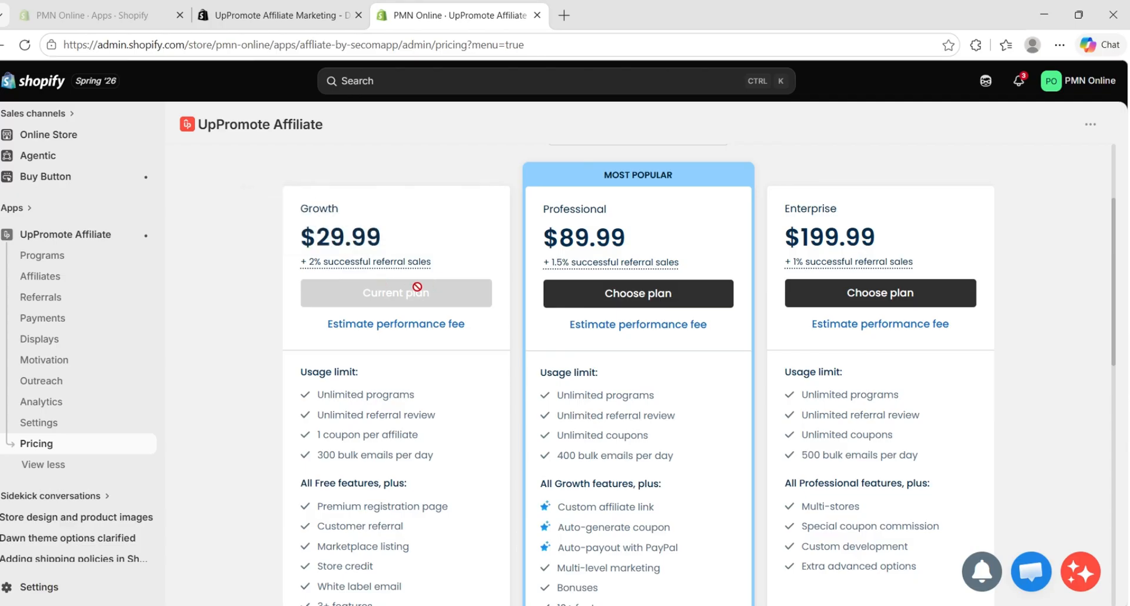
pyautogui.scroll(-2, 438, 294)
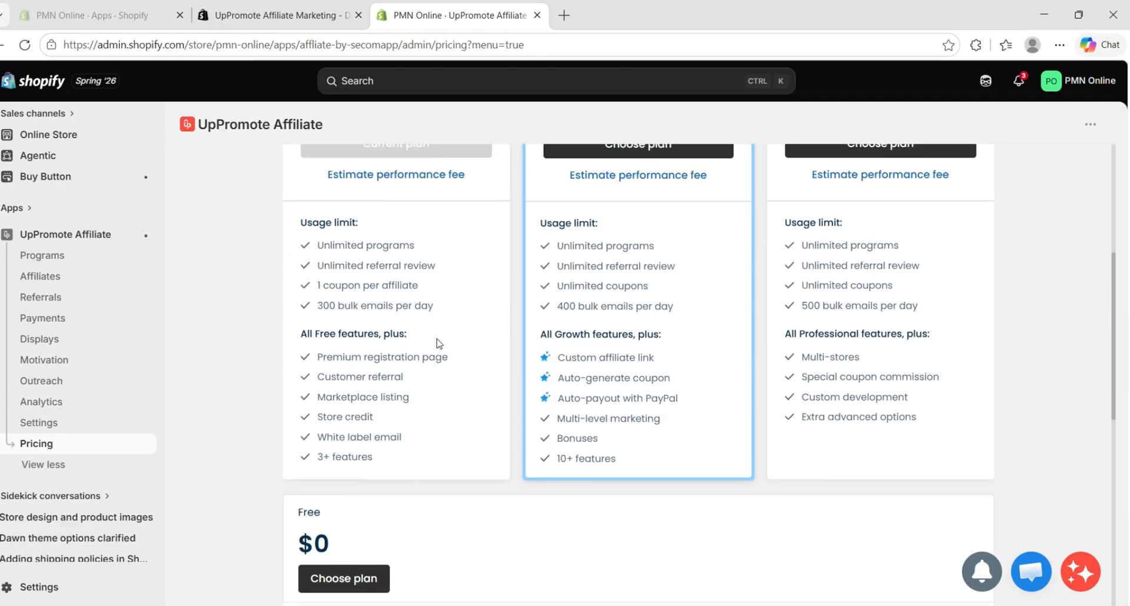
pyautogui.scroll(2, 444, 344)
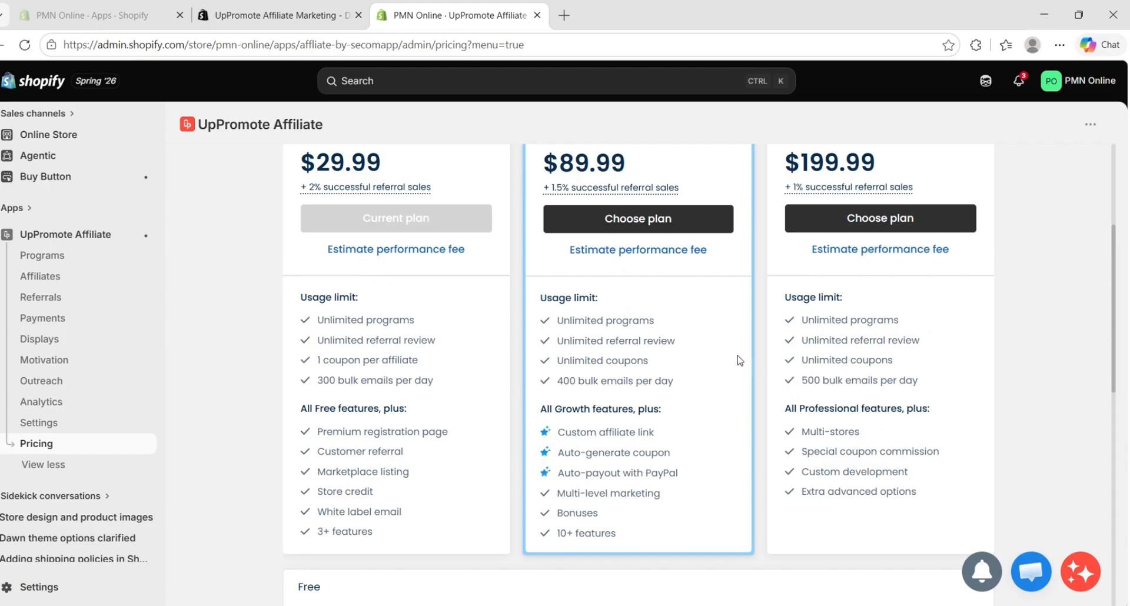
pyautogui.scroll(1, 739, 360)
# Compare the Free plan's details with the paid plans and look at the performance fee FAQs
pyautogui.scroll(-1, 735, 365)
pyautogui.scroll(-6, 465, 374)
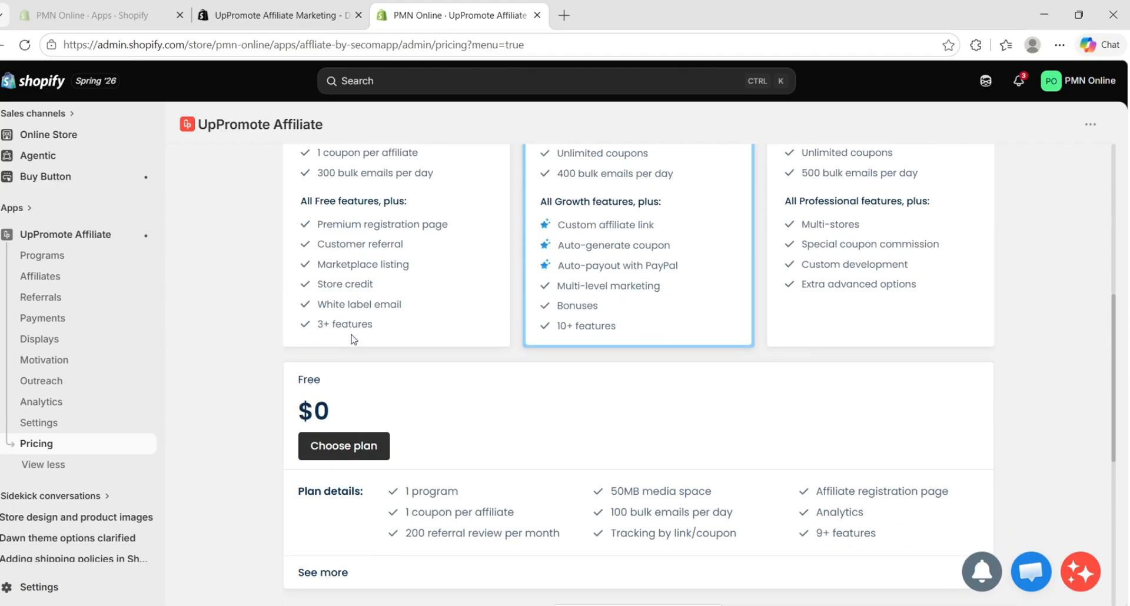
pyautogui.scroll(3, 356, 335)
pyautogui.scroll(5, 359, 337)
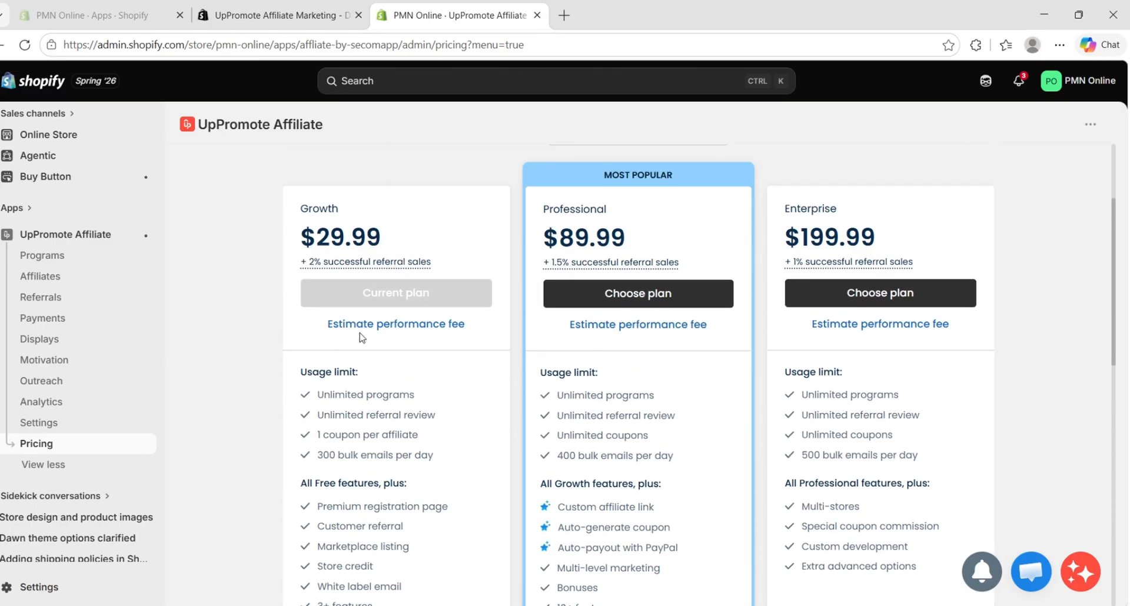
pyautogui.scroll(-1, 359, 340)
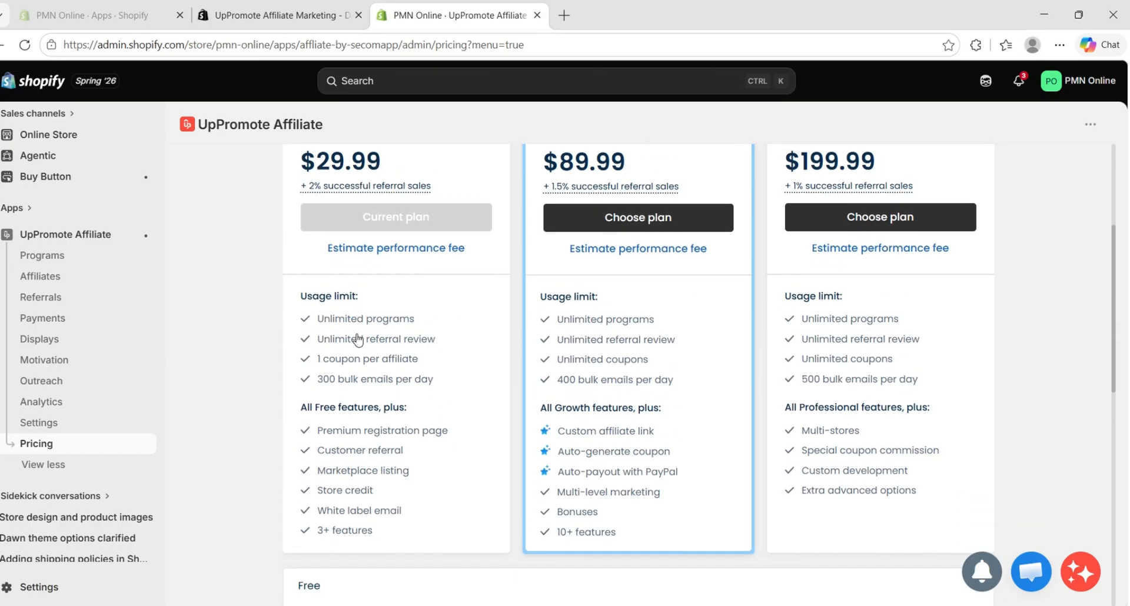
pyautogui.scroll(-2, 357, 339)
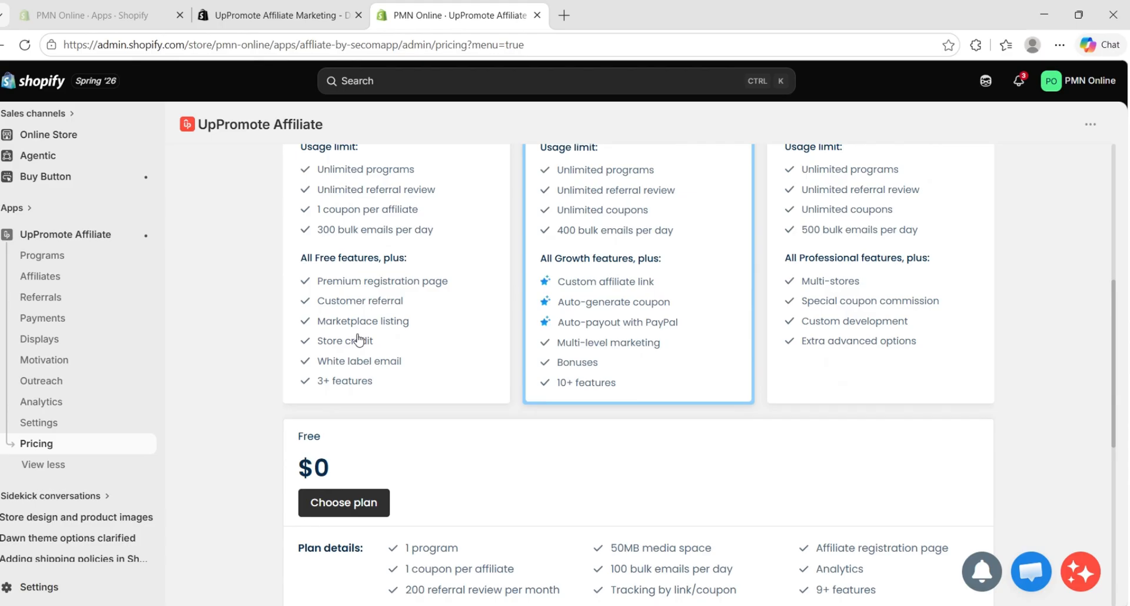
pyautogui.scroll(-5, 358, 340)
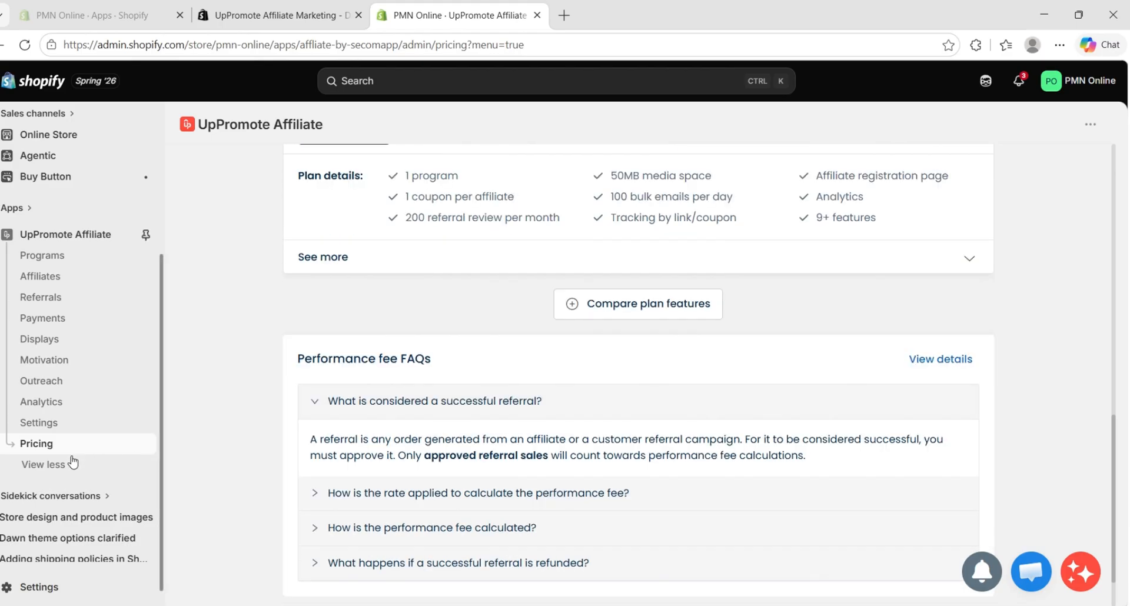
# Open UpPromote's settings and check the contact email and brand options in the General section
pyautogui.click(51, 427)
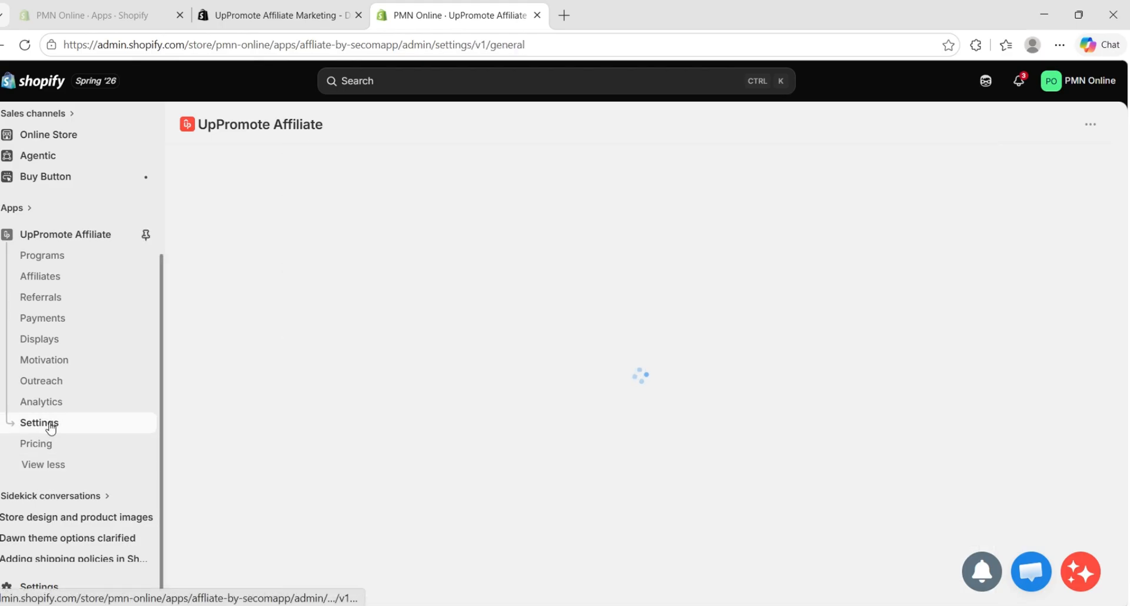
pyautogui.click(55, 262)
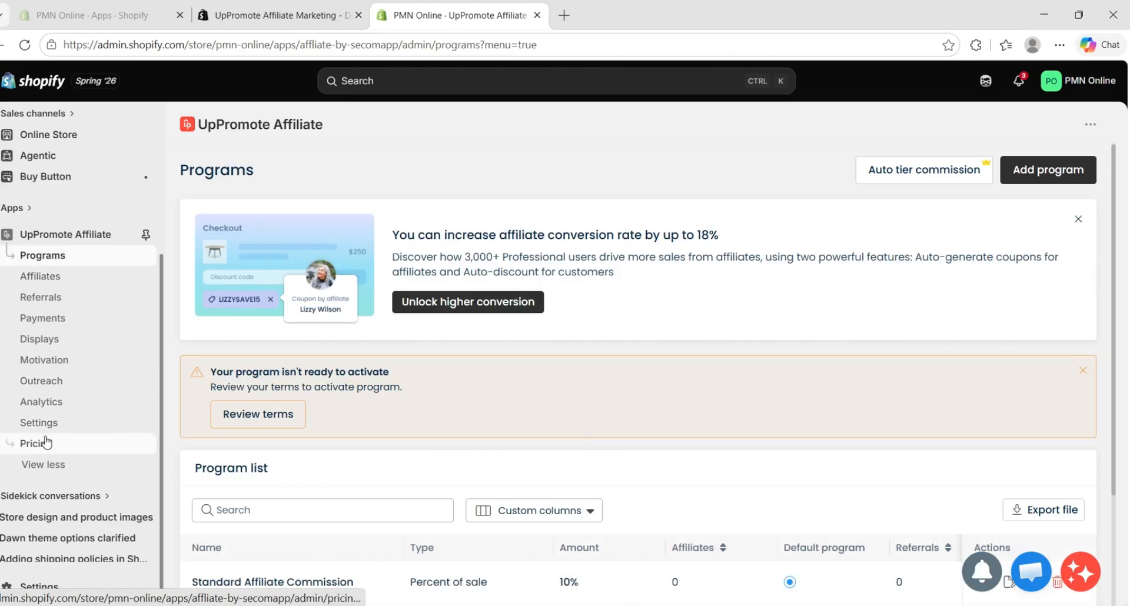
pyautogui.click(46, 442)
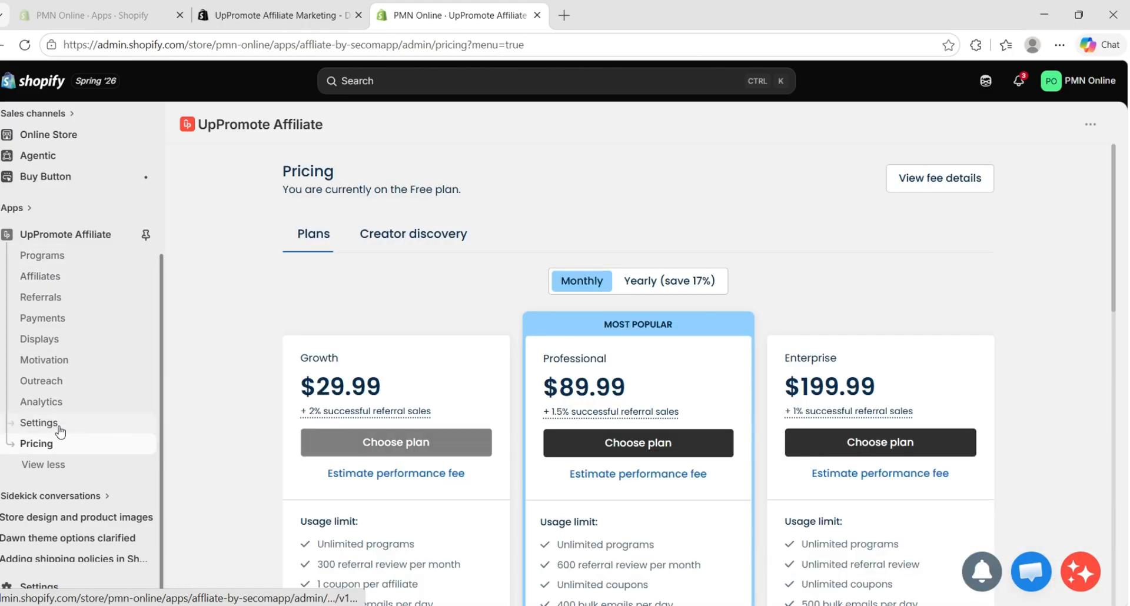
pyautogui.click(61, 425)
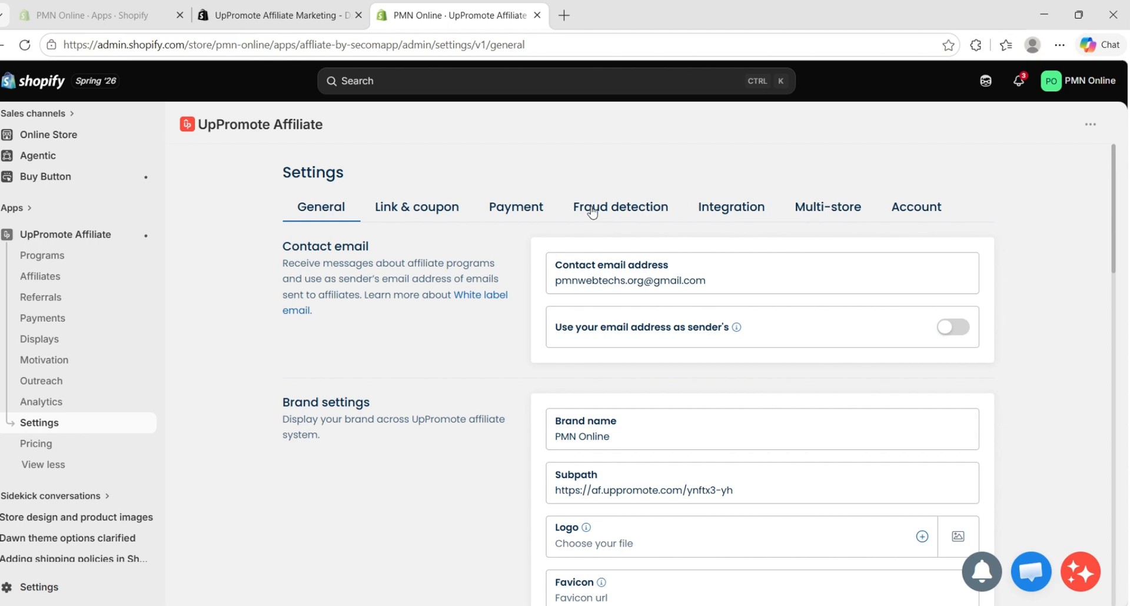
# Open the Standard Affiliate Commission program from the program list and review its commission rules, calculation exclusions, self-referral and payment method settings
pyautogui.click(78, 254)
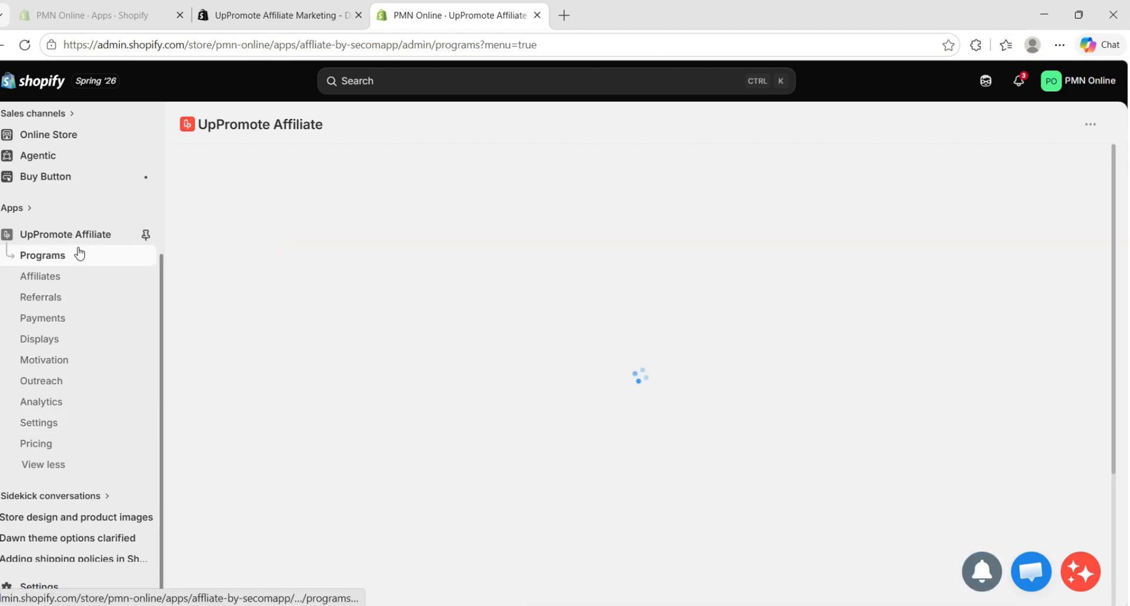
pyautogui.scroll(-3, 463, 253)
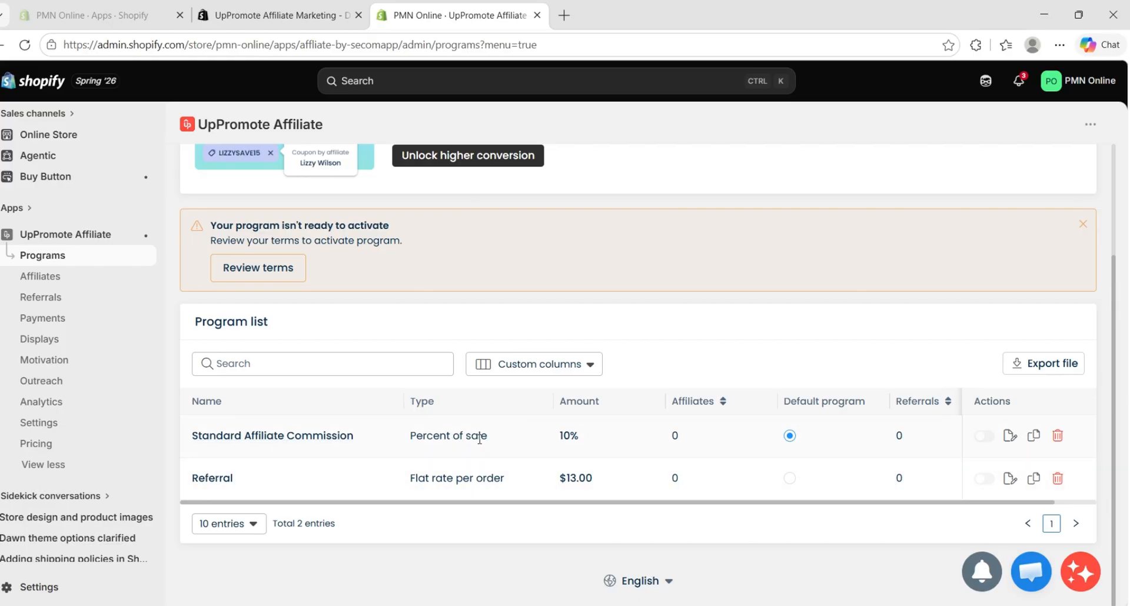
pyautogui.click(352, 435)
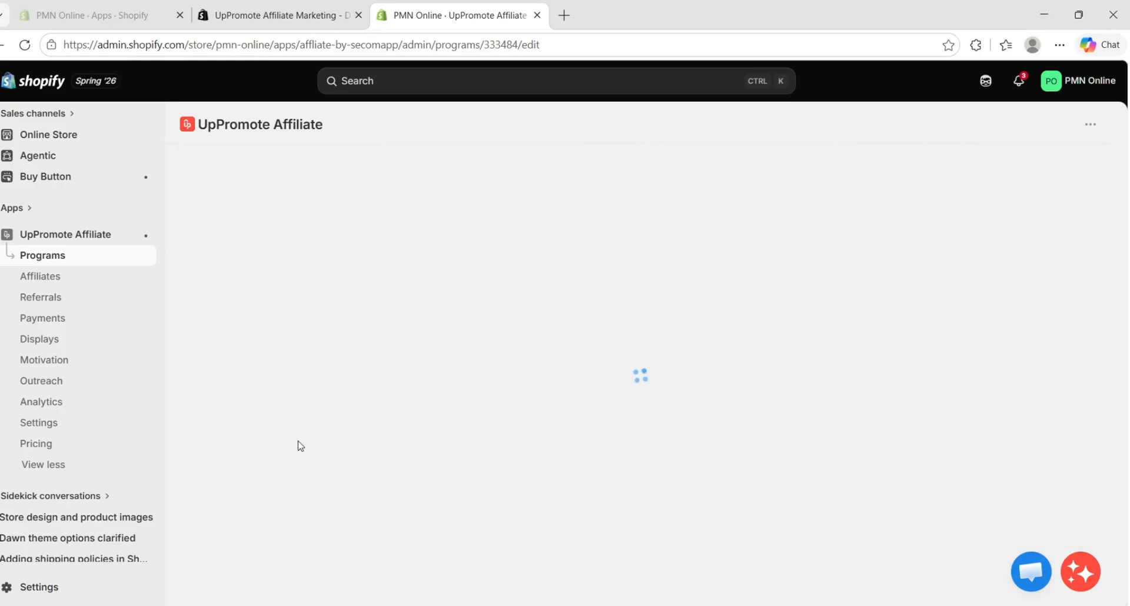
pyautogui.scroll(-3, 406, 426)
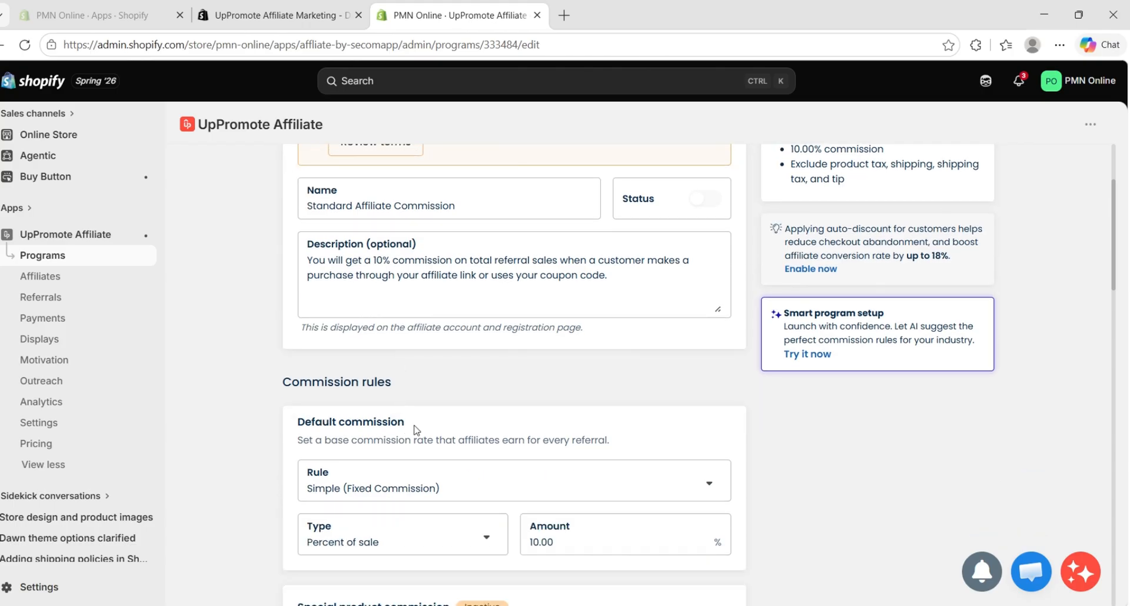
pyautogui.scroll(-4, 587, 322)
pyautogui.scroll(-3, 519, 312)
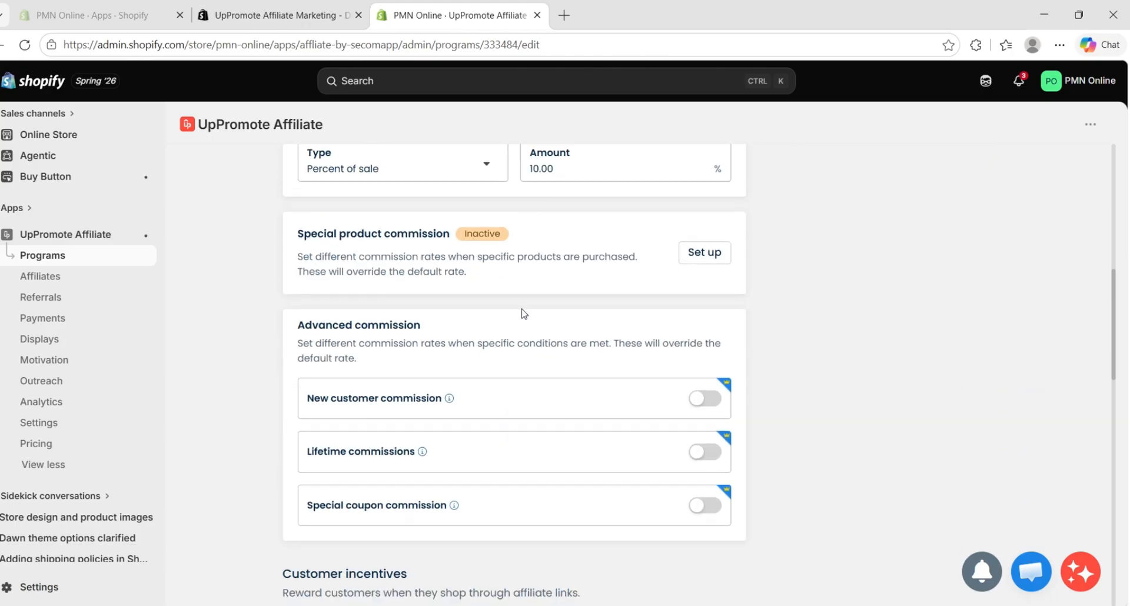
pyautogui.scroll(-10, 524, 313)
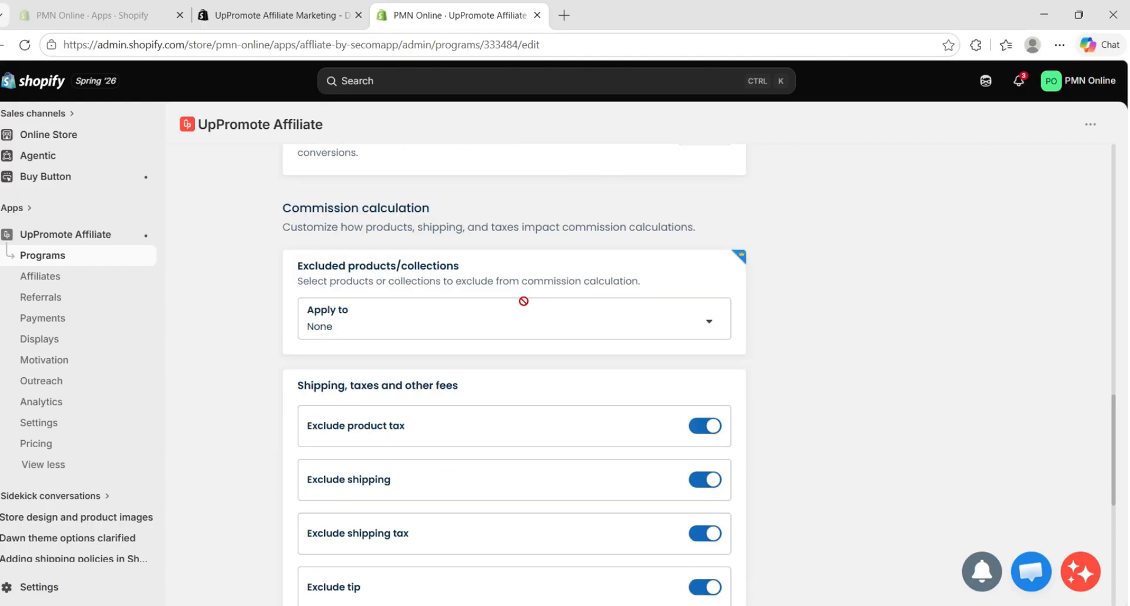
pyautogui.scroll(-6, 523, 301)
pyautogui.scroll(4, 630, 391)
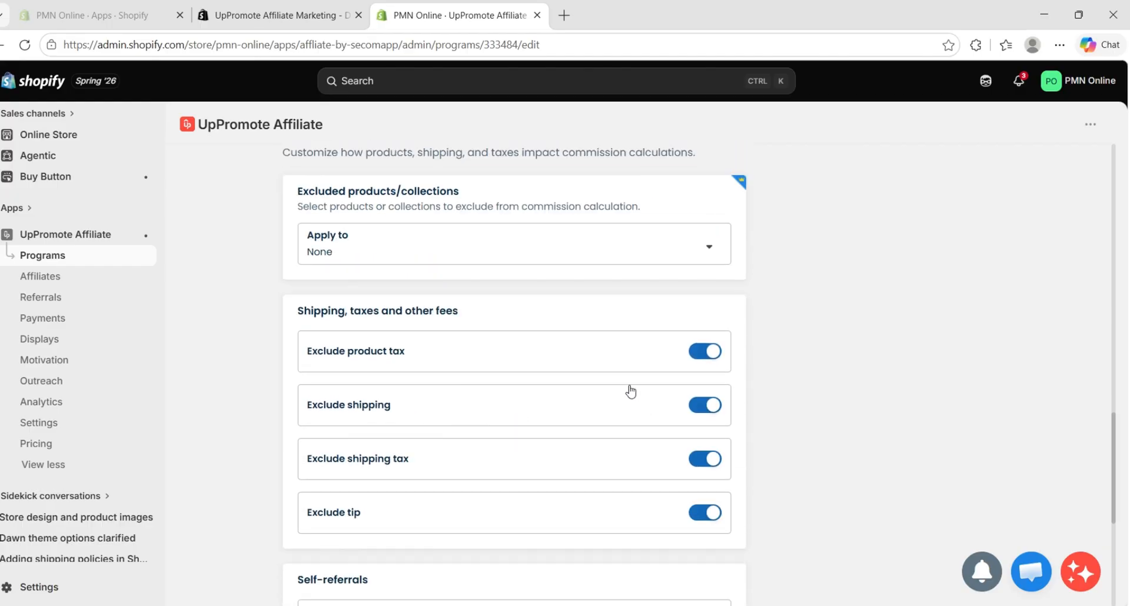
pyautogui.scroll(-6, 630, 391)
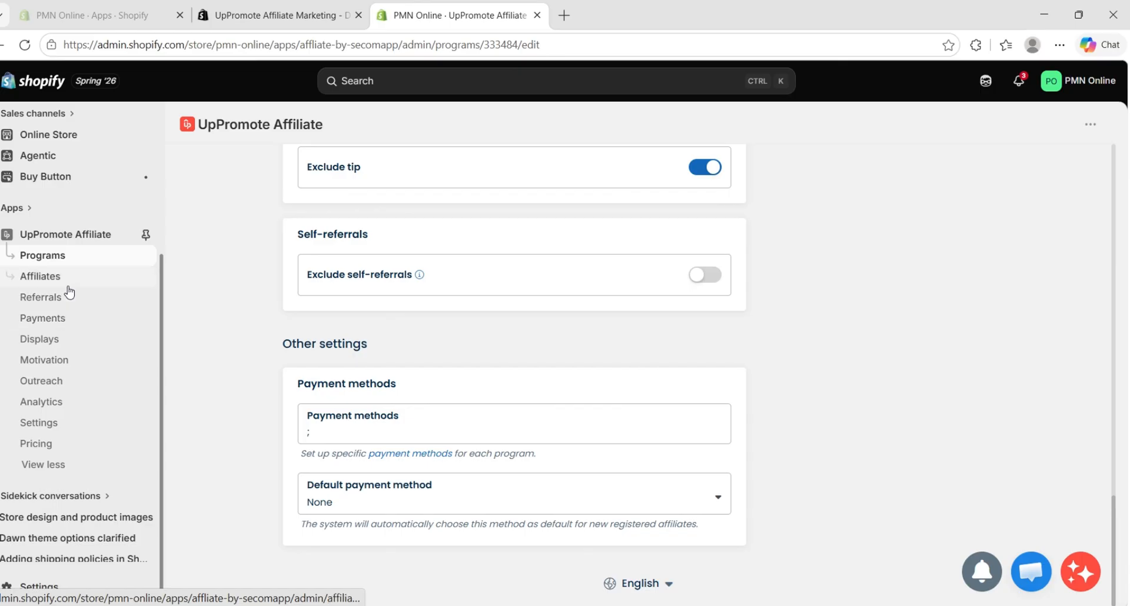
# Look over the Affiliates and Referrals pages of UpPromote again
pyautogui.click(47, 276)
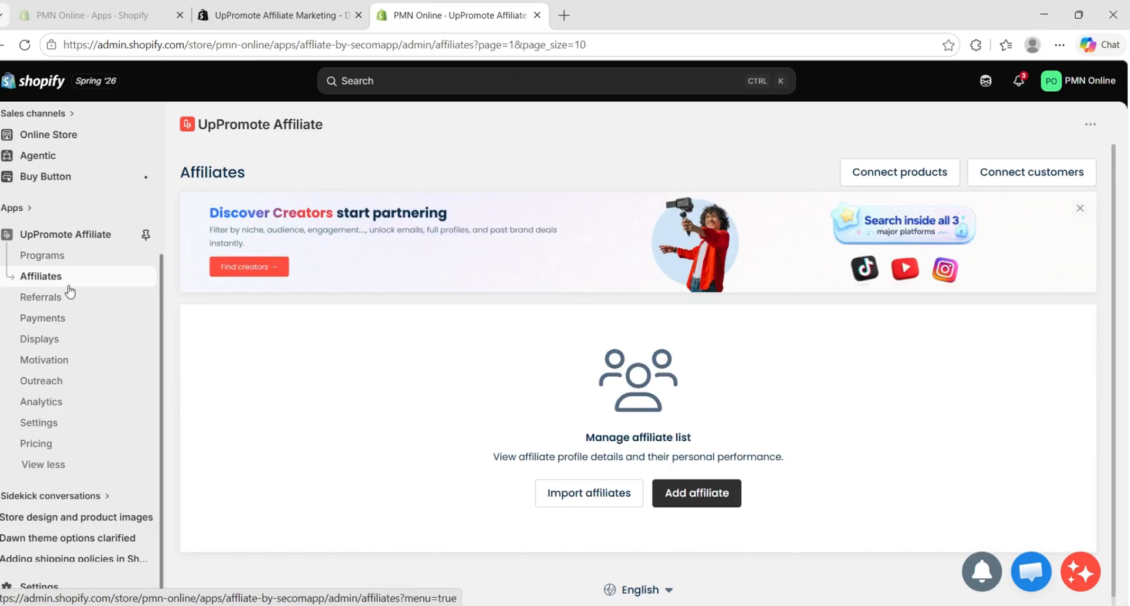
pyautogui.scroll(-2, 492, 376)
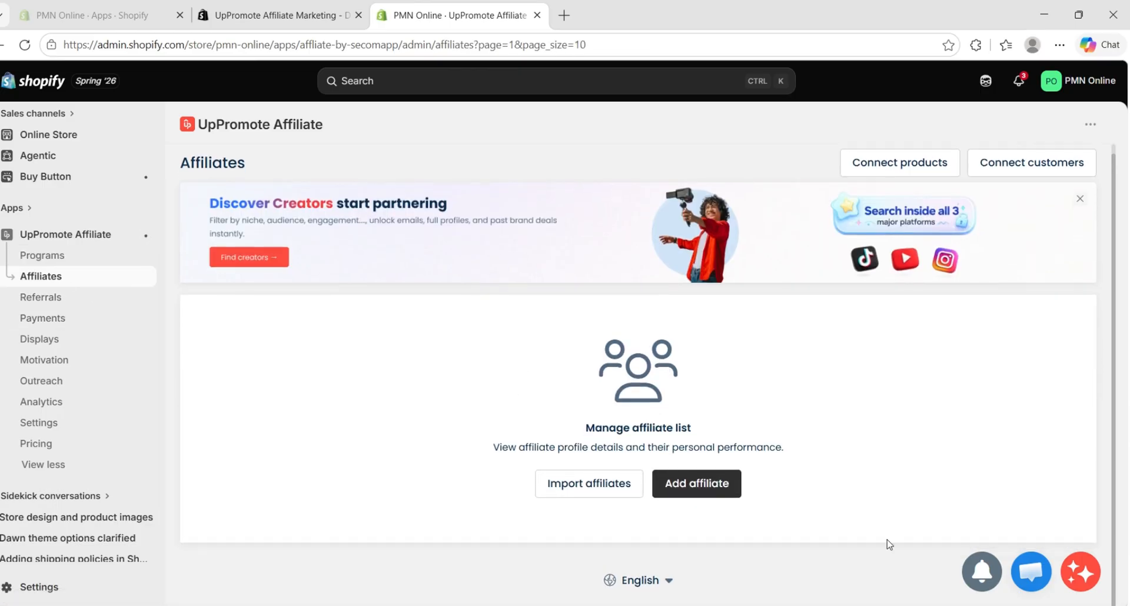
pyautogui.click(45, 297)
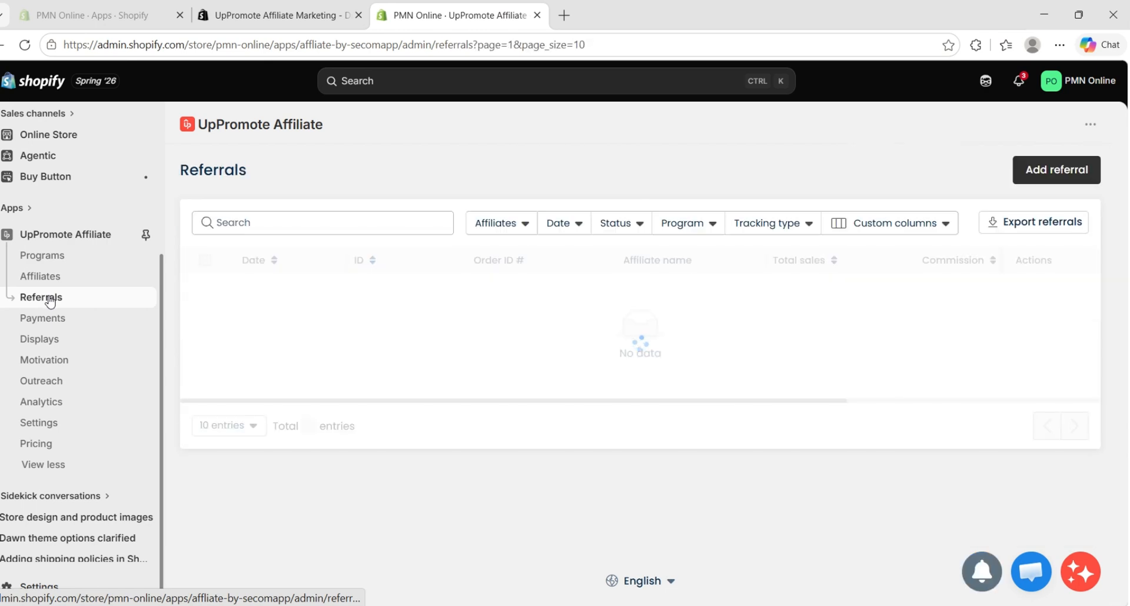
# Return to the UpPromote home page and review the launch checklist, app embed notice, support resources and app extensions
pyautogui.click(92, 237)
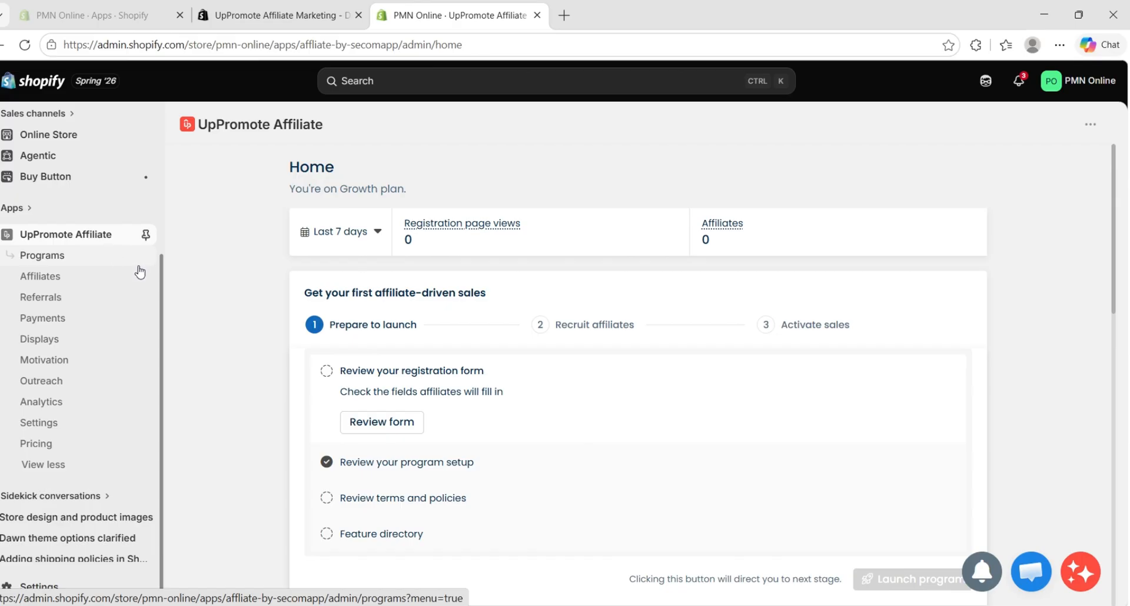
pyautogui.scroll(-3, 682, 485)
pyautogui.scroll(3, 517, 286)
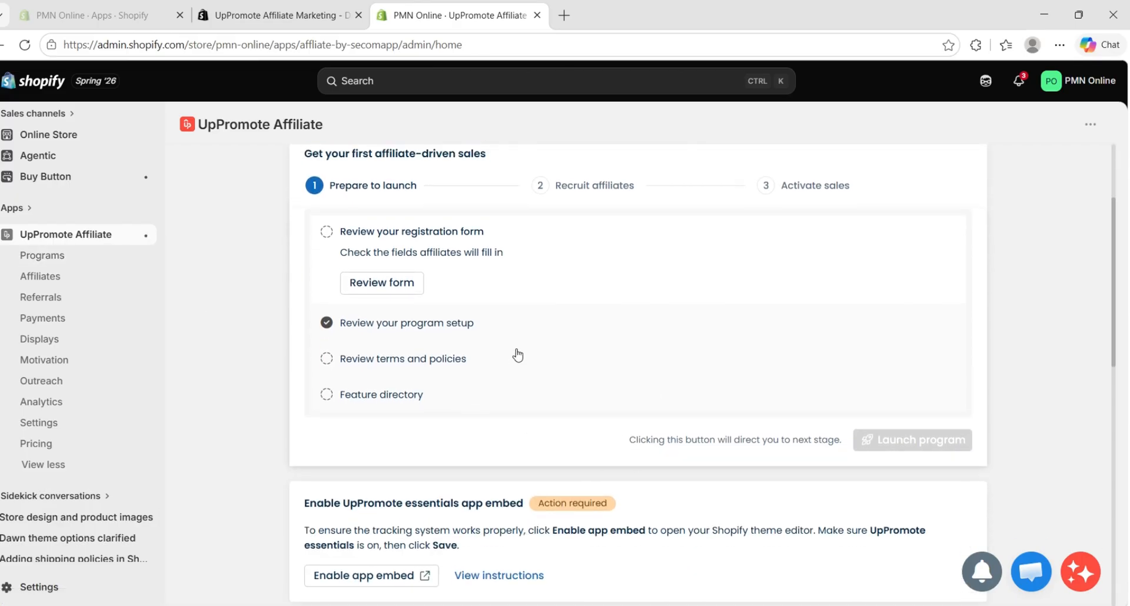
pyautogui.scroll(-3, 564, 358)
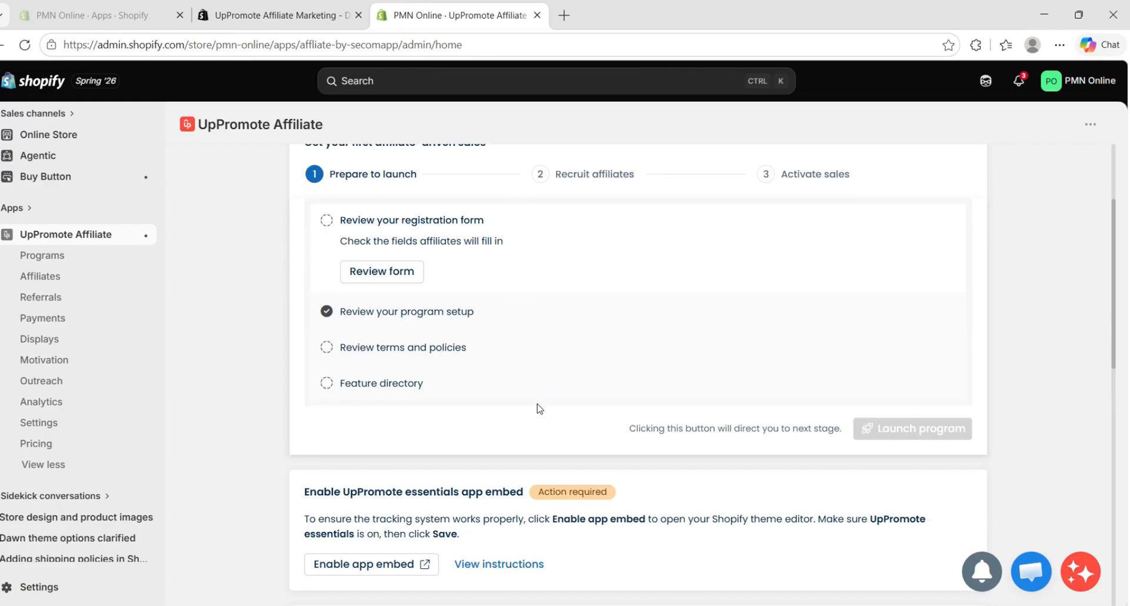
pyautogui.scroll(-10, 539, 407)
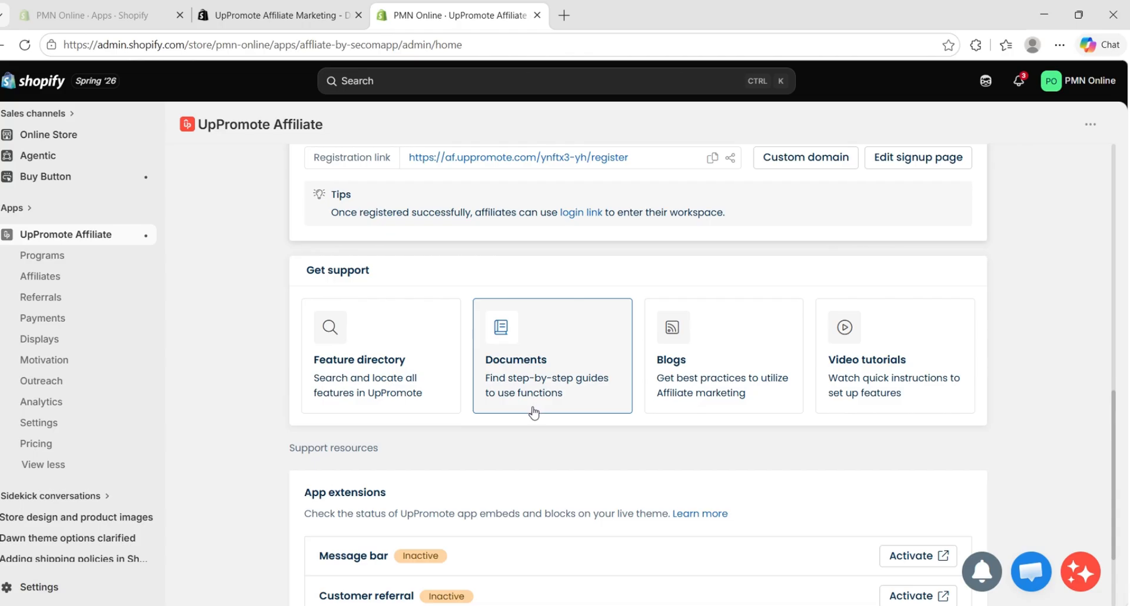
pyautogui.scroll(-1, 533, 411)
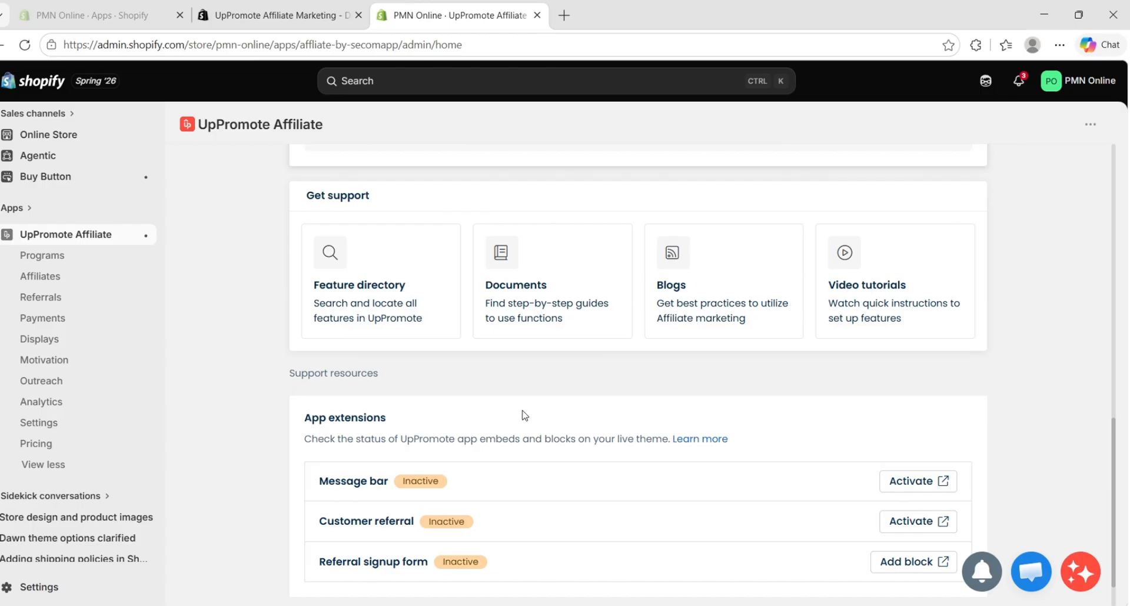
# Review the default affiliate program, support resources and app extensions statuses on the UpPromote home page
pyautogui.scroll(-1, 523, 415)
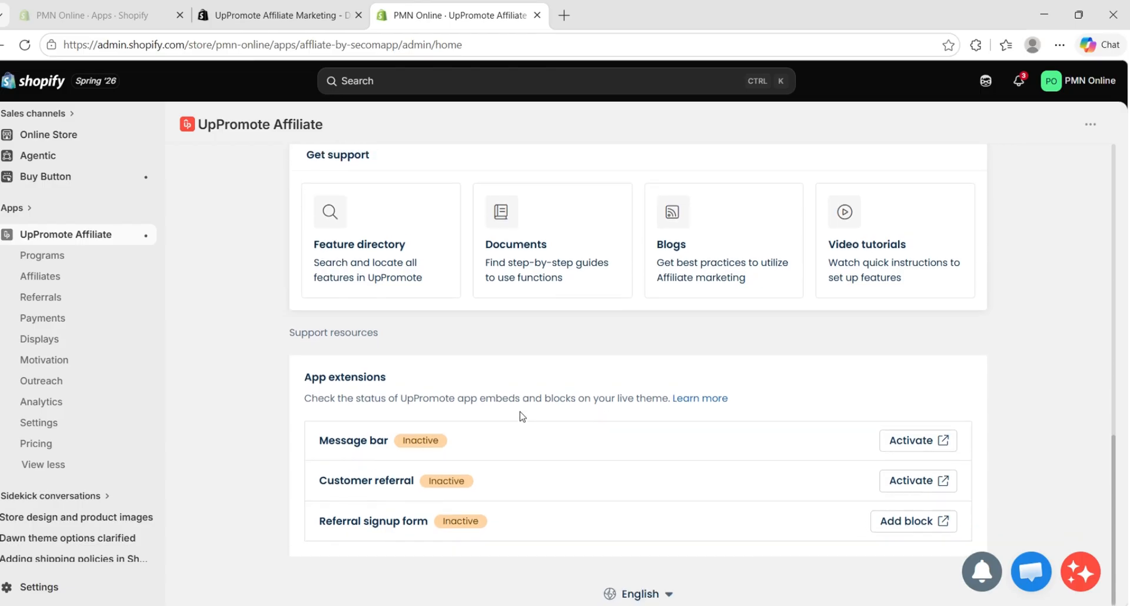
pyautogui.scroll(3, 523, 415)
pyautogui.scroll(-2, 520, 415)
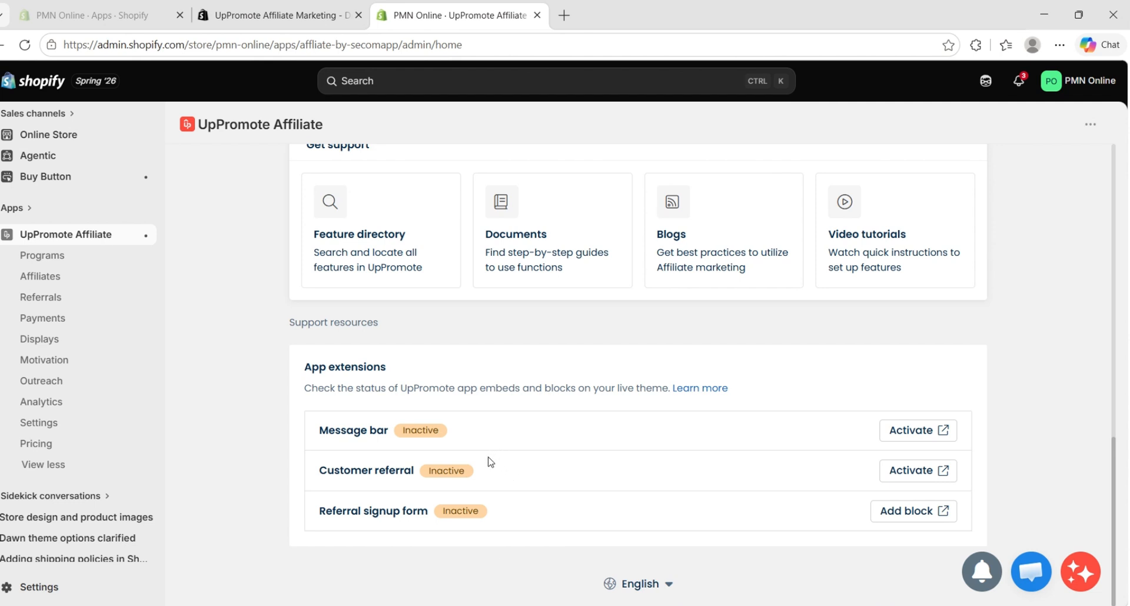
pyautogui.scroll(1, 670, 434)
pyautogui.scroll(-1, 666, 439)
pyautogui.scroll(5, 644, 447)
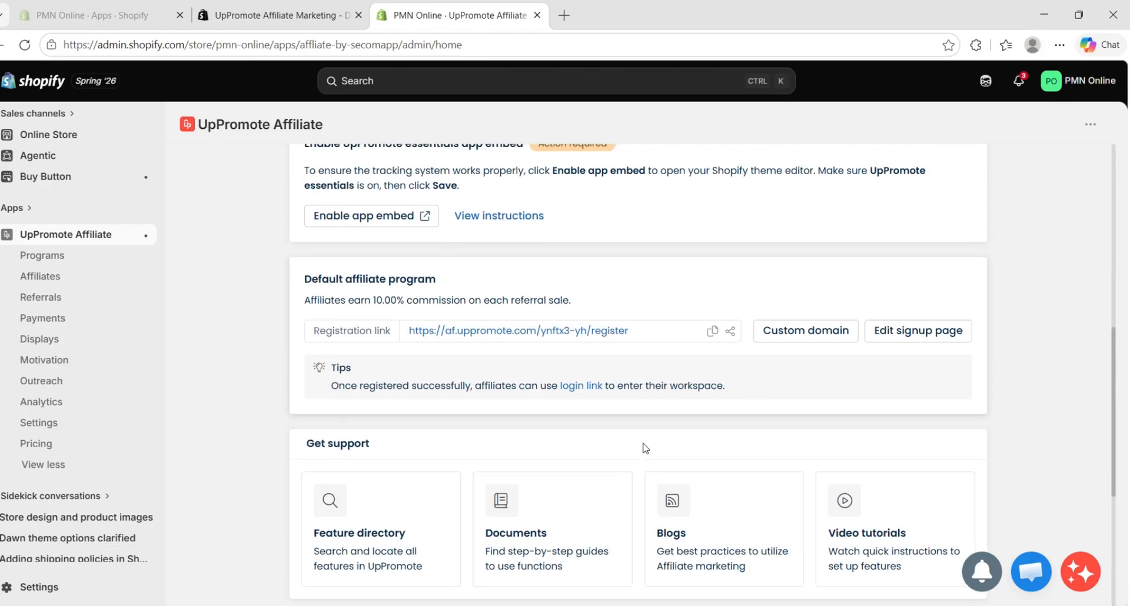
# Open UpPromote's Analytics and examine the performance insights, referrals by tracking type, top affiliates and top products reports
pyautogui.click(79, 406)
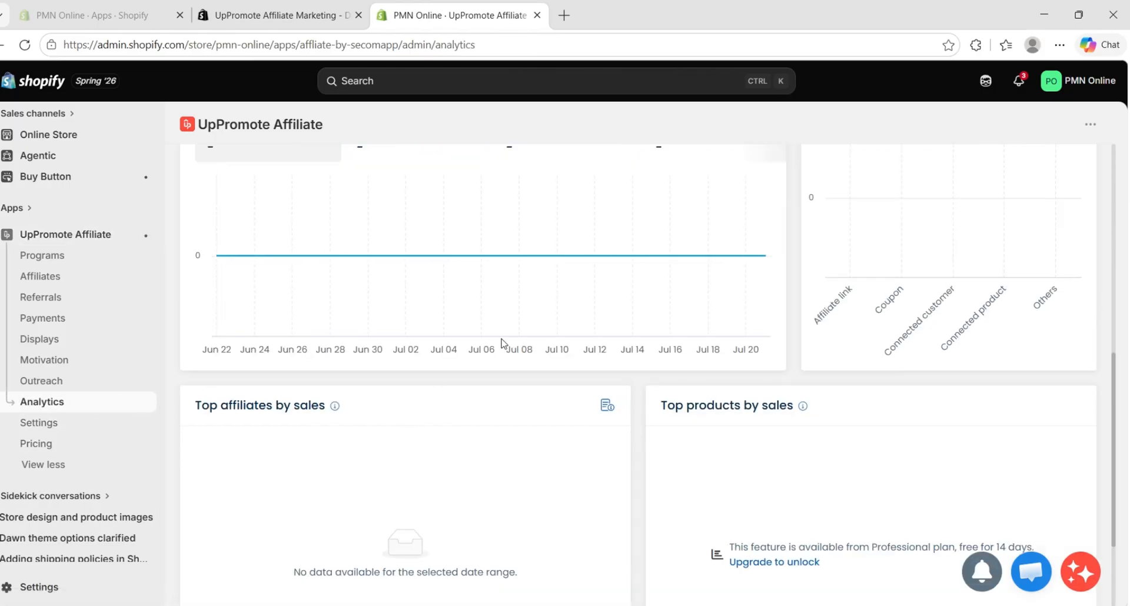
pyautogui.scroll(-2, 529, 318)
pyautogui.scroll(1, 634, 246)
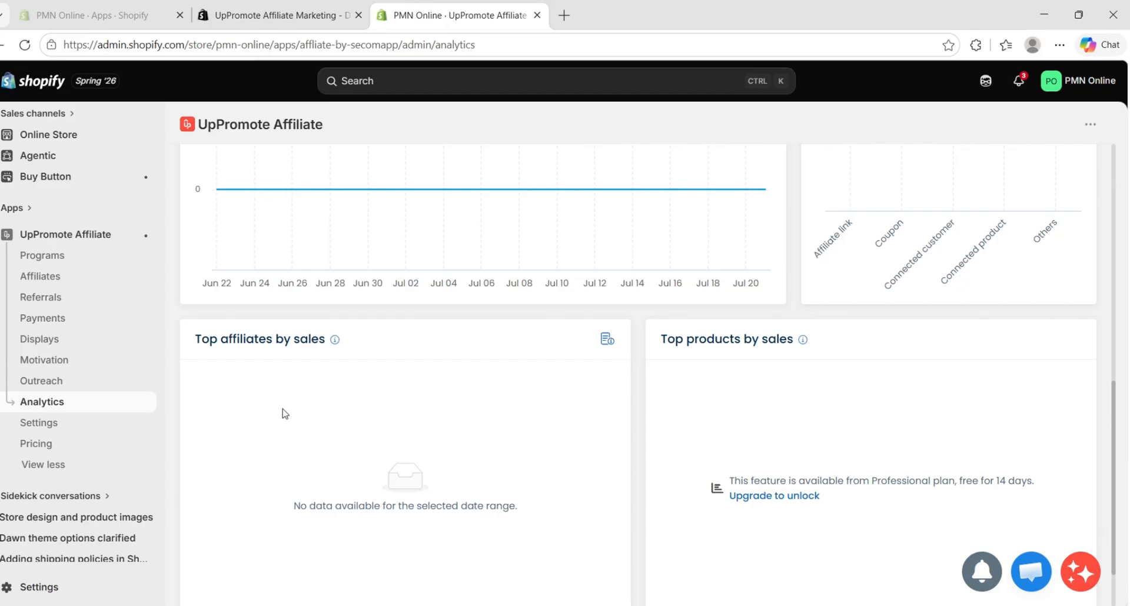
pyautogui.scroll(-1, 93, 428)
pyautogui.scroll(-1, 741, 436)
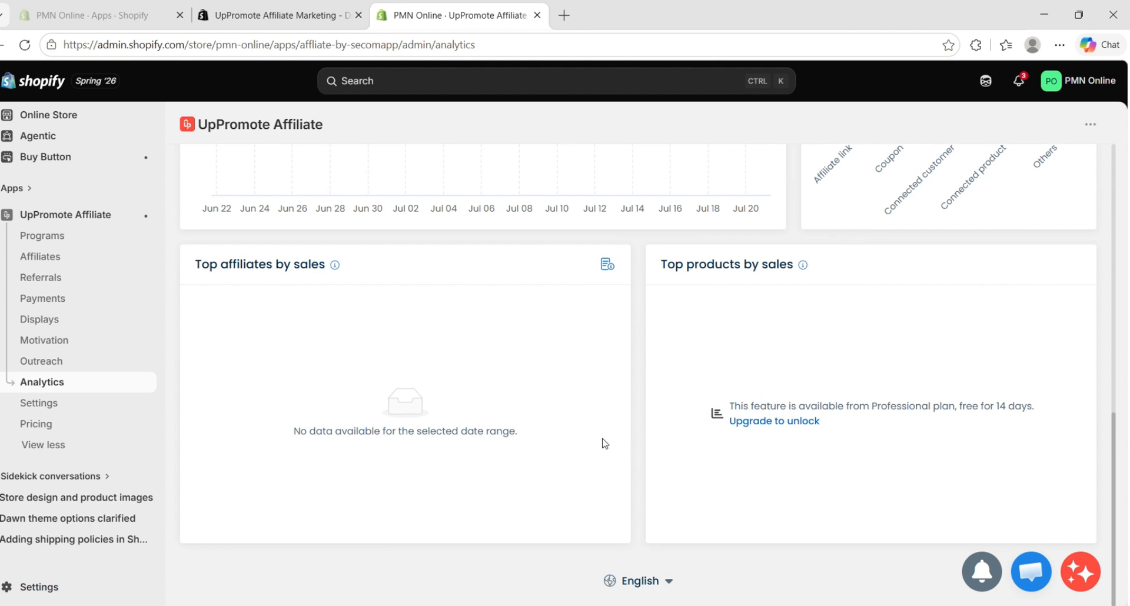
pyautogui.scroll(1, 318, 425)
pyautogui.scroll(3, 557, 416)
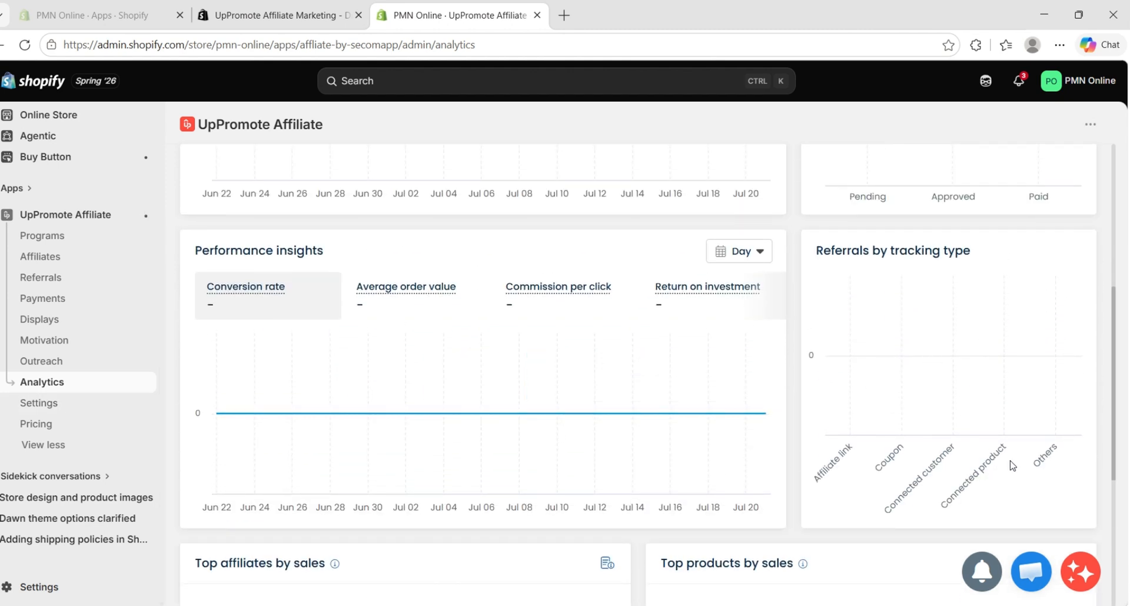
pyautogui.scroll(-2, 923, 456)
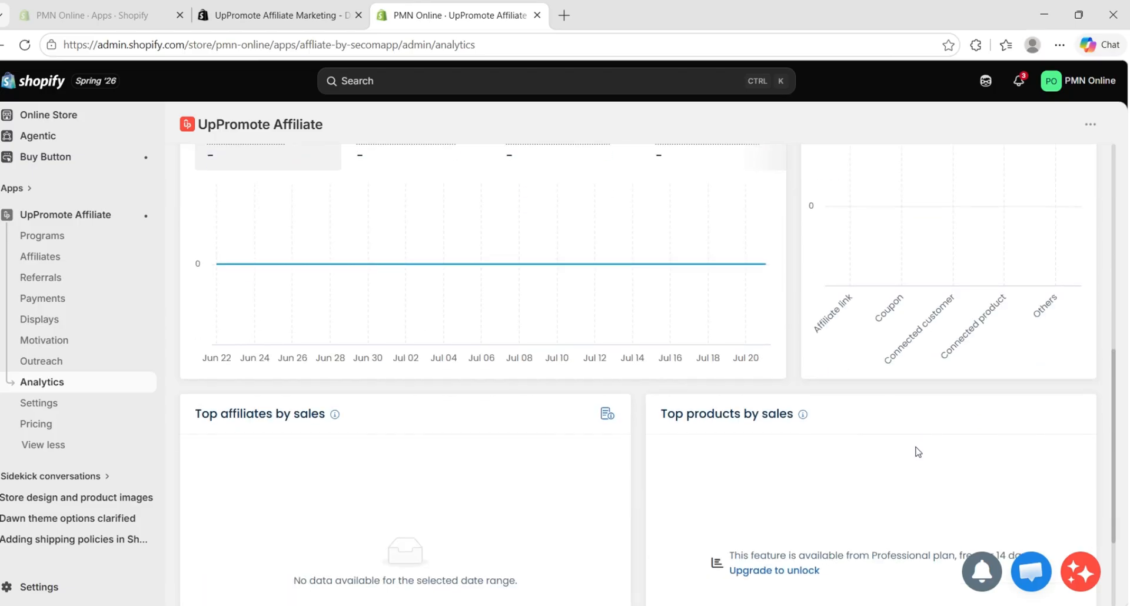
pyautogui.scroll(-1, 916, 447)
pyautogui.scroll(-2, 918, 451)
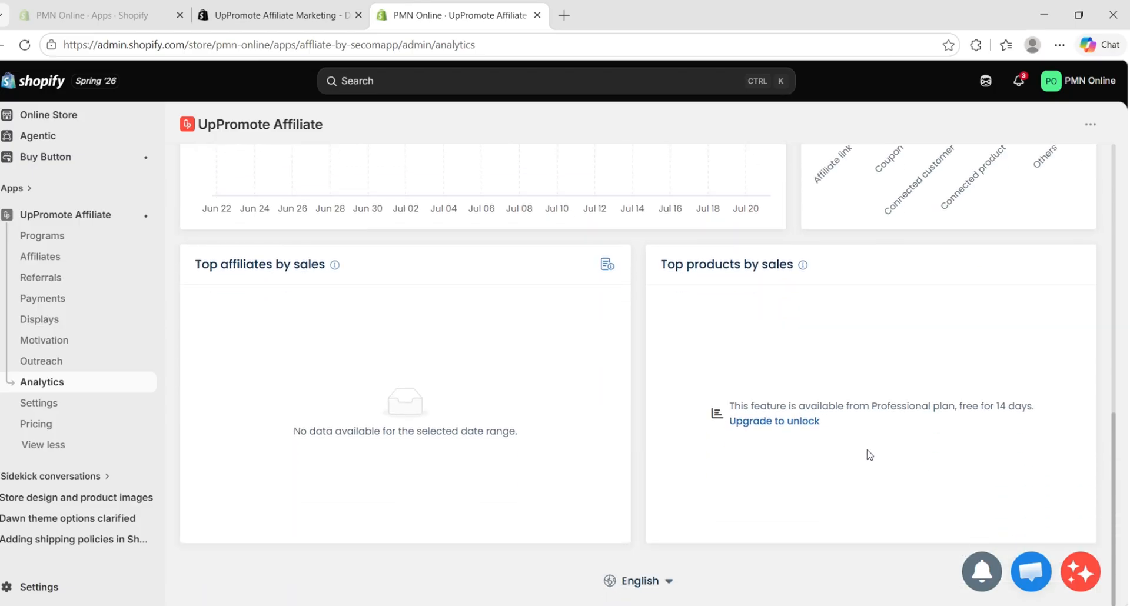
# Revisit UpPromote's Pricing and Programs pages
pyautogui.click(43, 424)
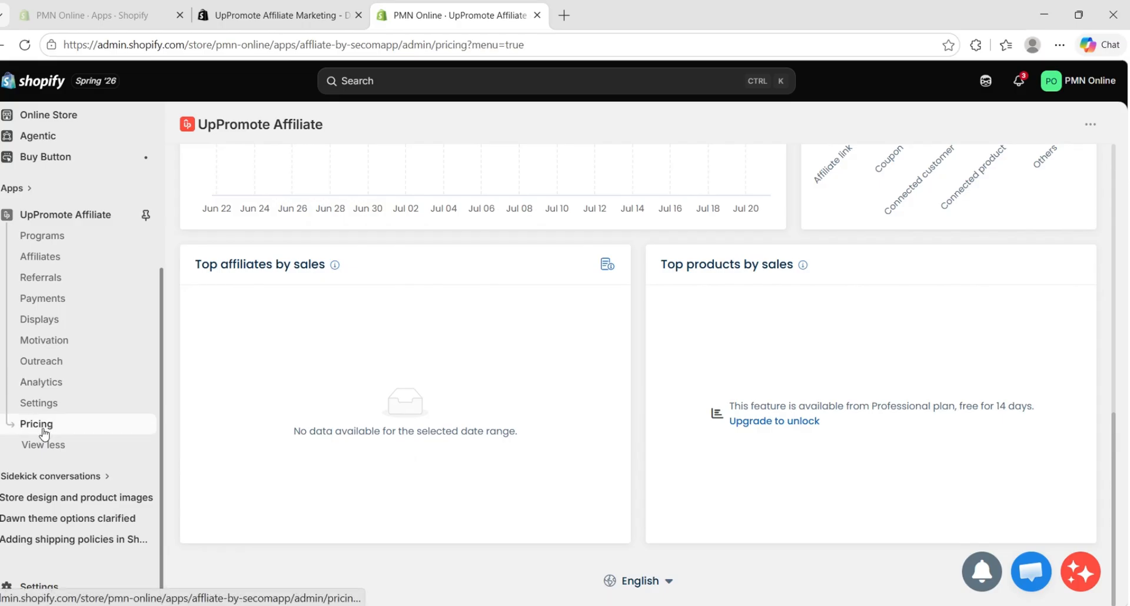
pyautogui.click(83, 239)
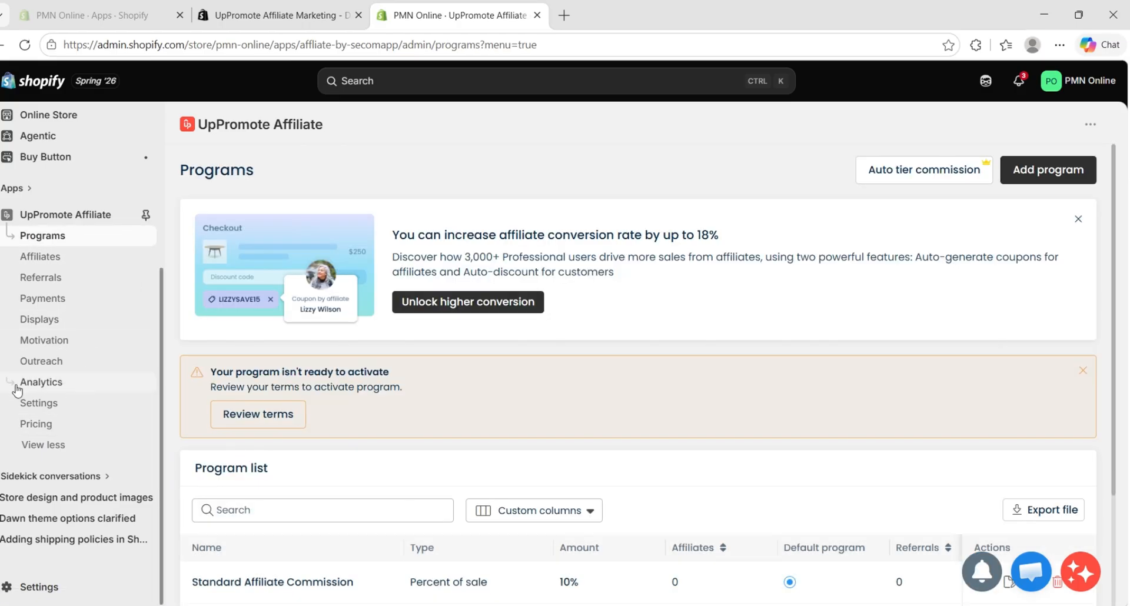
# Open UpPromote's Payments page and filter the approved referrals by the Bank transfer payment method
pyautogui.click(56, 301)
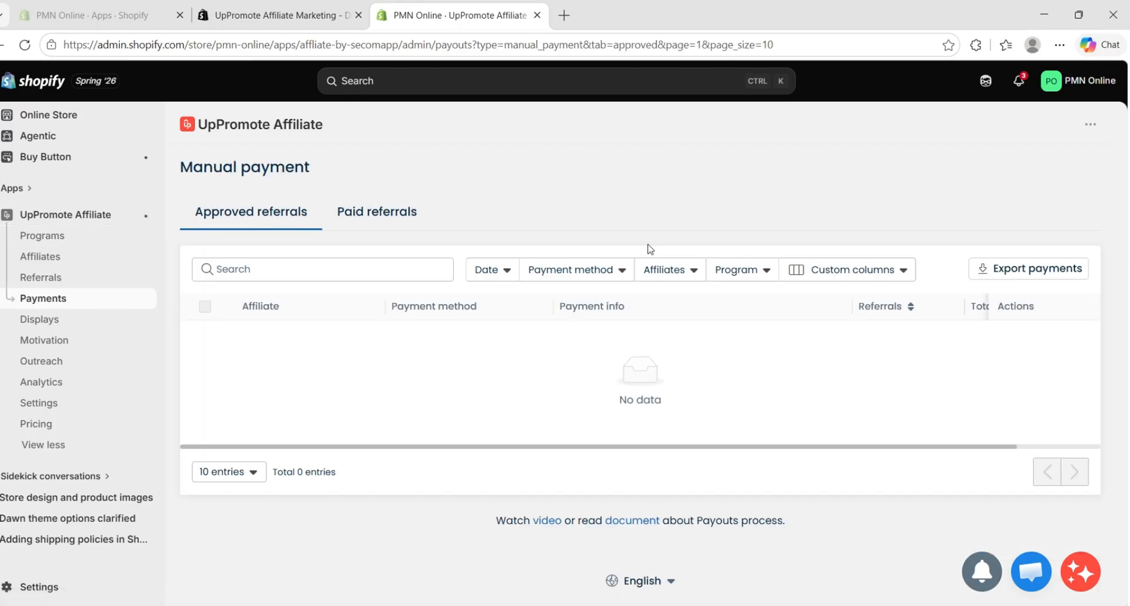
pyautogui.click(583, 271)
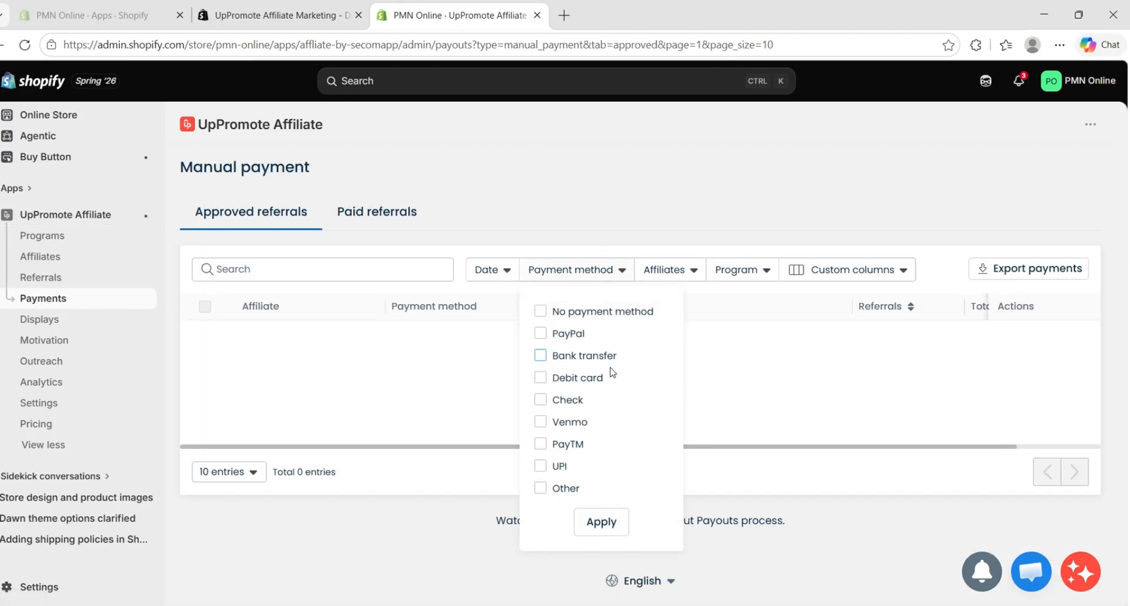
pyautogui.click(540, 357)
pyautogui.click(610, 528)
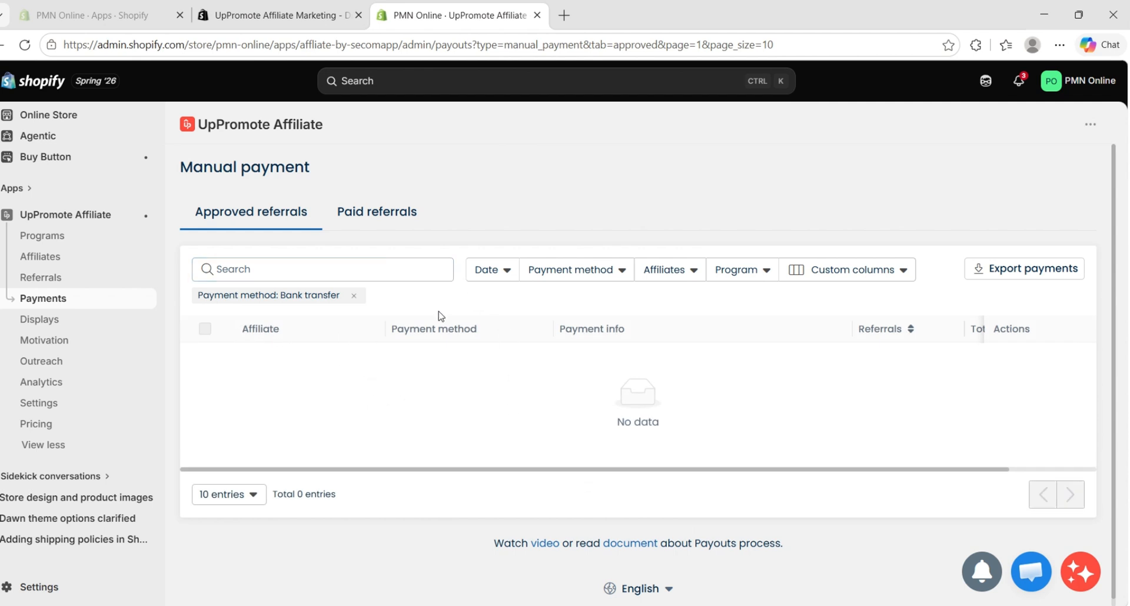
# Check the affiliate and program filter options for the approved referrals without applying either filter
pyautogui.click(686, 280)
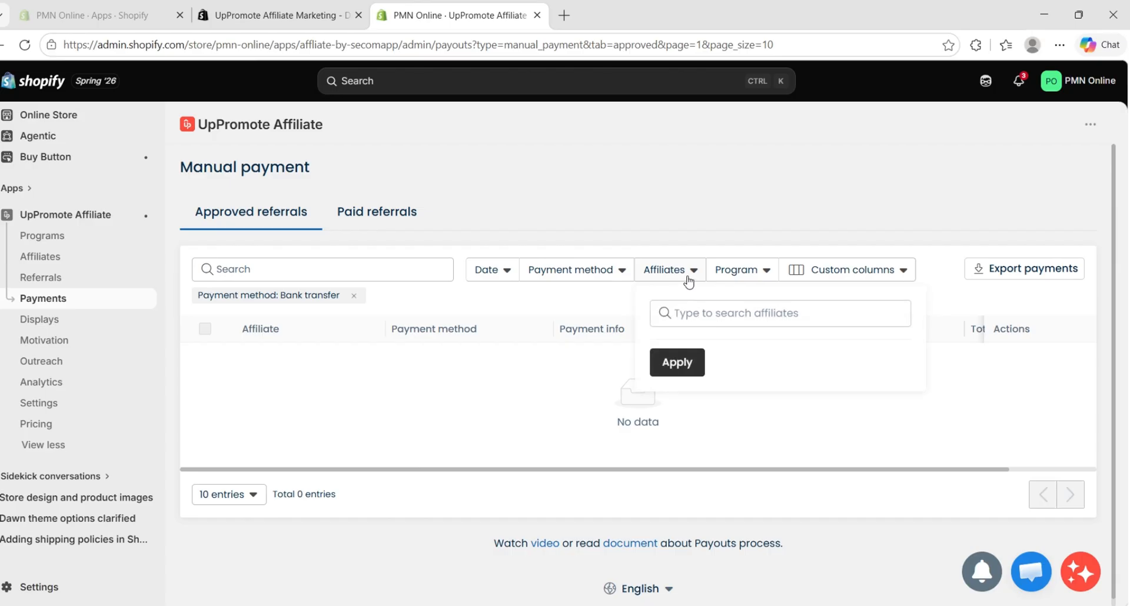
pyautogui.click(686, 280)
pyautogui.click(746, 280)
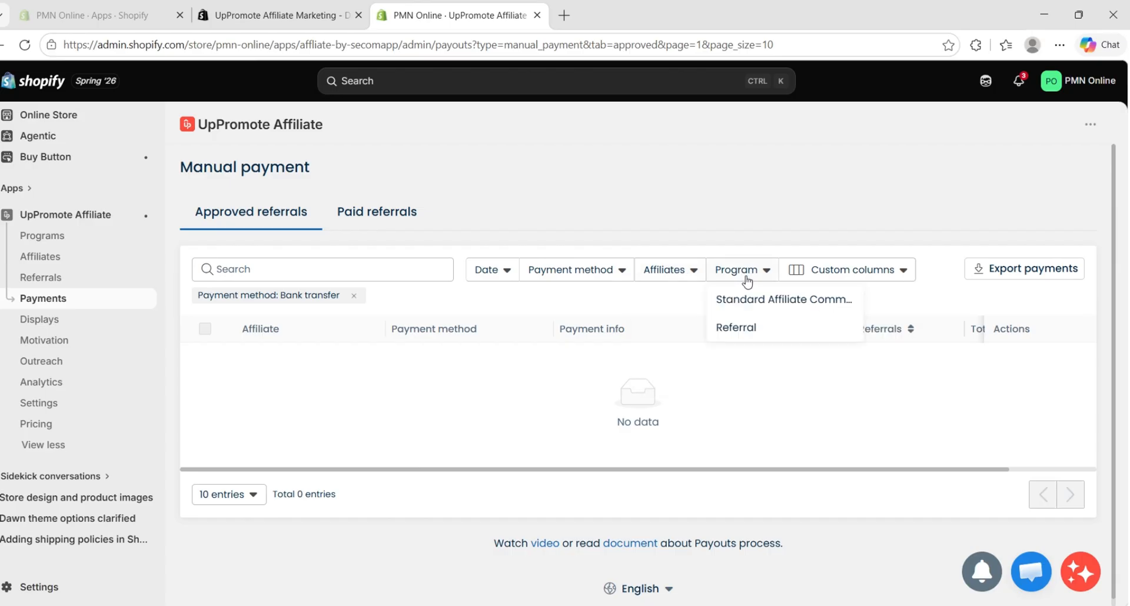
pyautogui.click(506, 411)
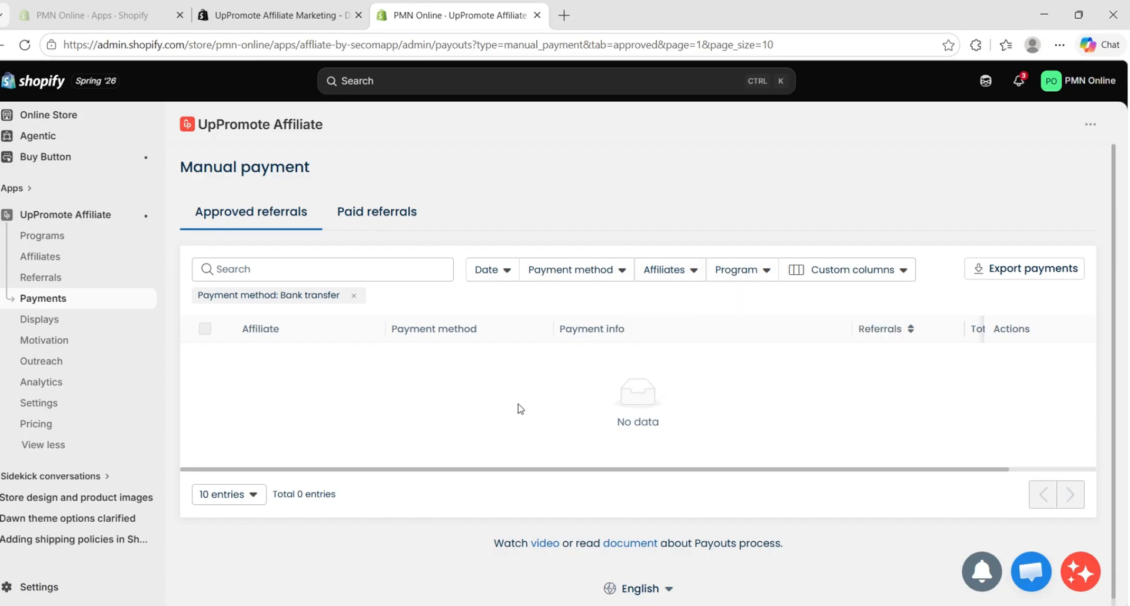